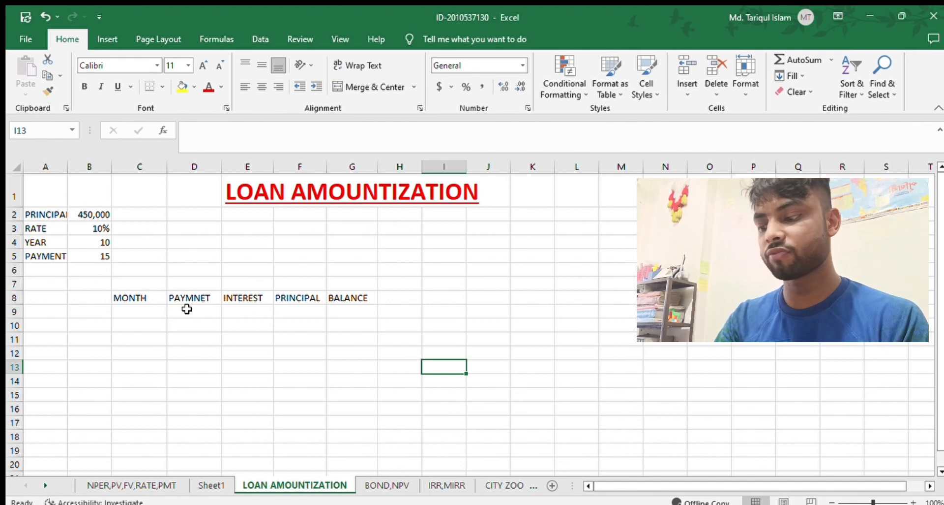
Enter 1, 2 and 3 under MONTH from C9 and extend the series down the column to month 150 in row 158.
left_click(131, 313)
type("1")
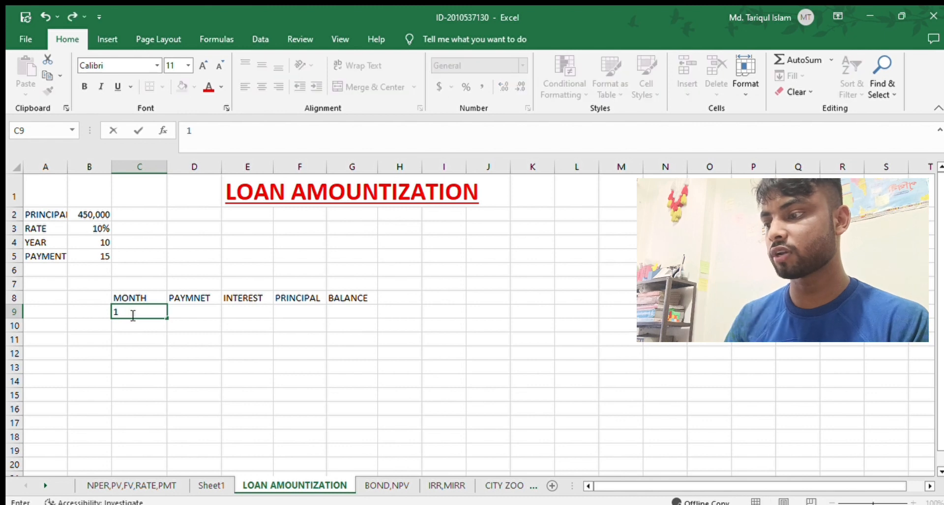
key("Return")
type("2")
key("Return")
type("3")
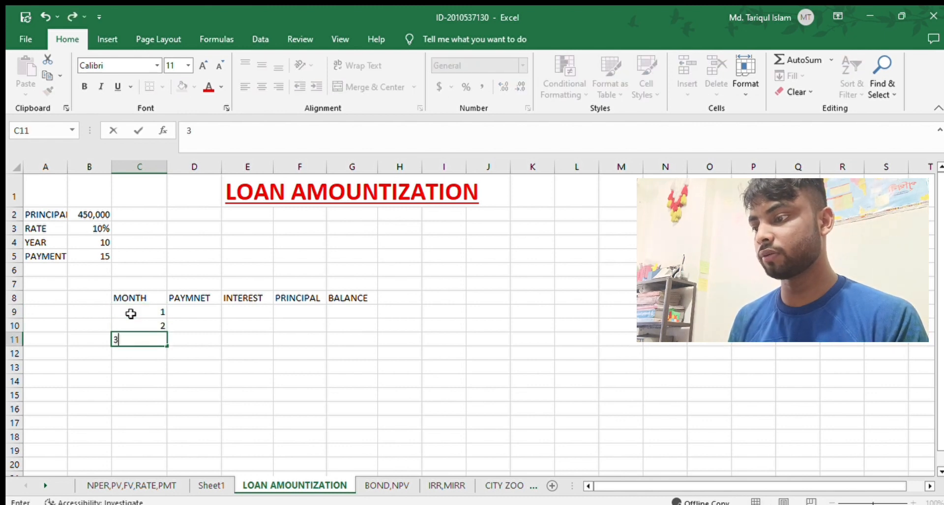
left_click_drag(74, 379, 140, 340)
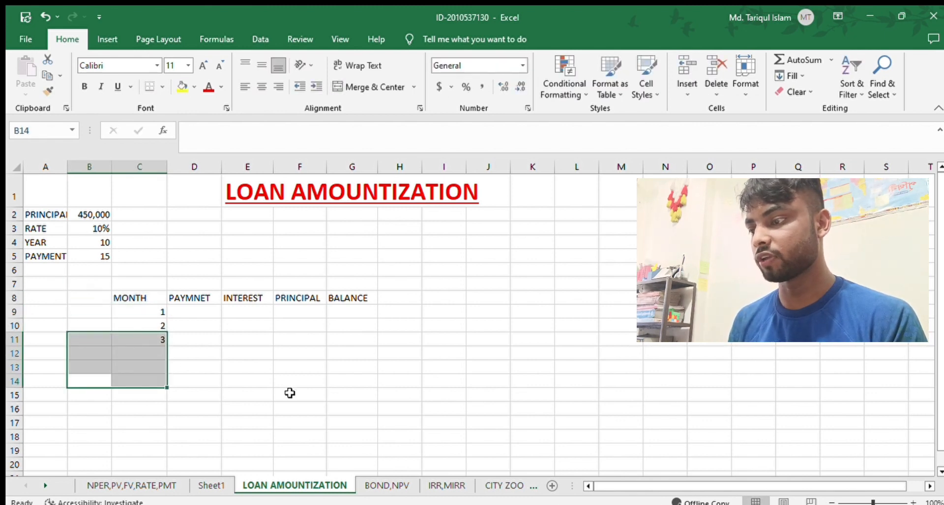
left_click_drag(291, 392, 192, 367)
left_click(406, 353)
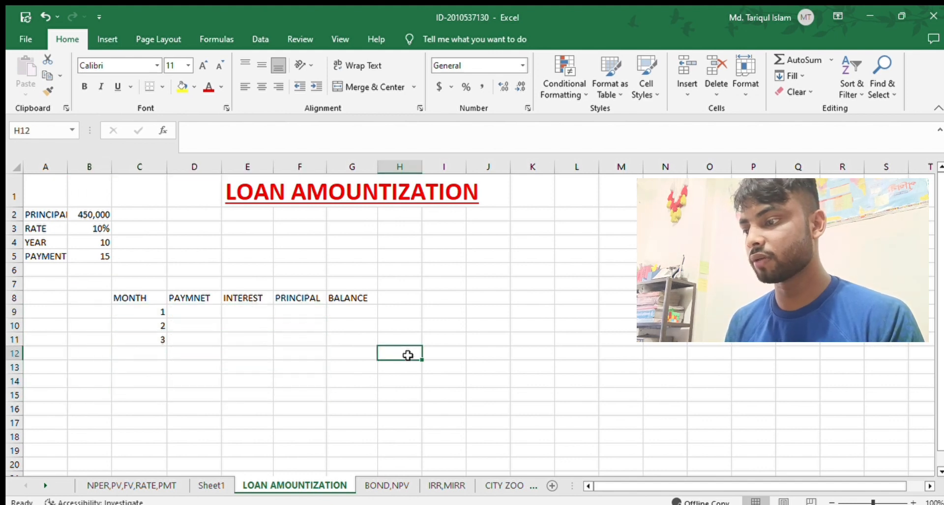
left_click_drag(141, 308, 158, 295)
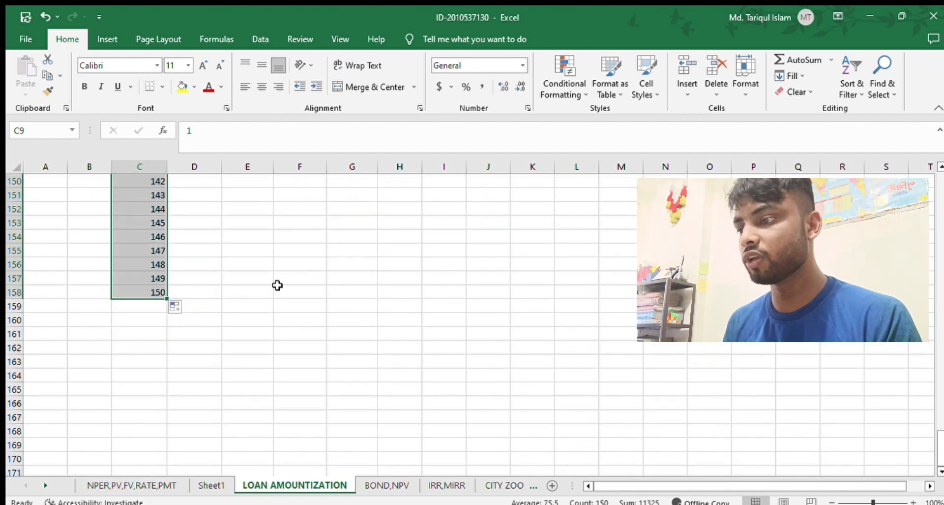
Calculate the first month's payment in D9 with the formula =PMT(B3/12,B4*B5,B2,0,0).
scroll(276, 283, "up", 20)
scroll(277, 284, "up", 20)
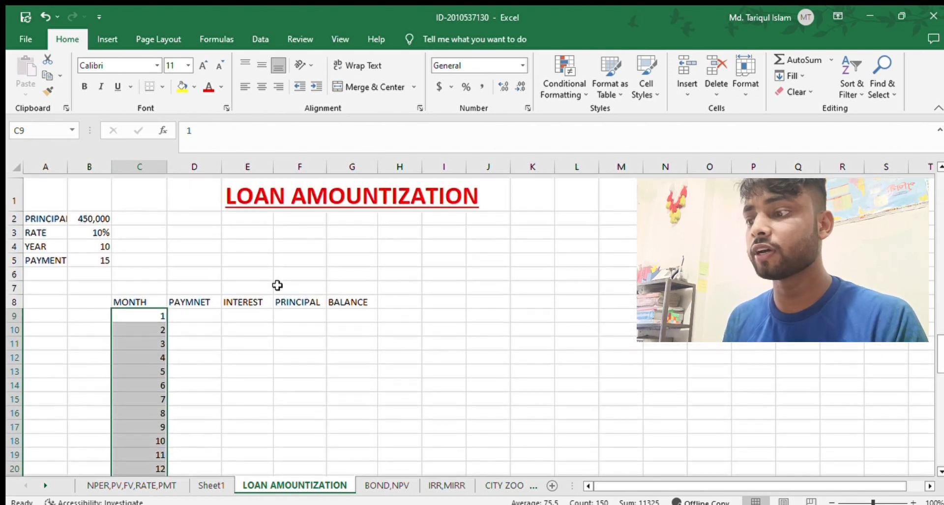
left_click(209, 310)
type("=")
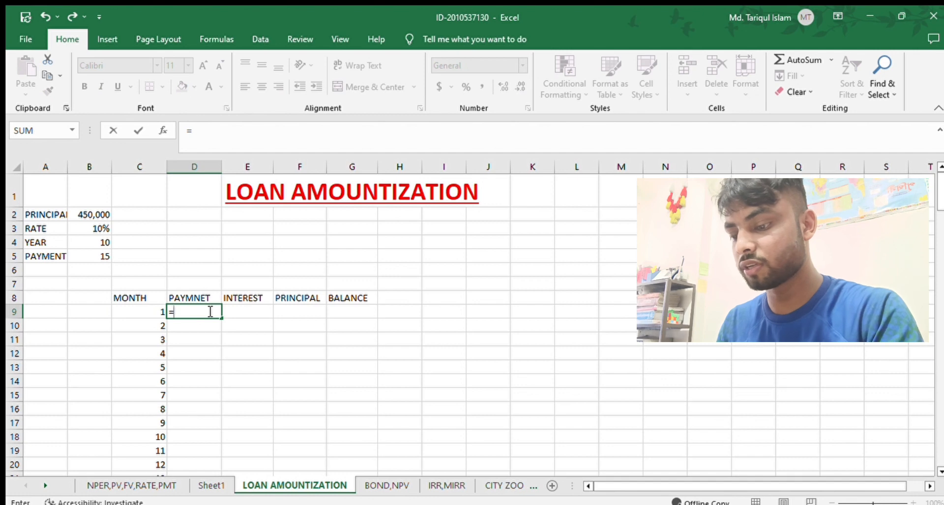
type("PMT(")
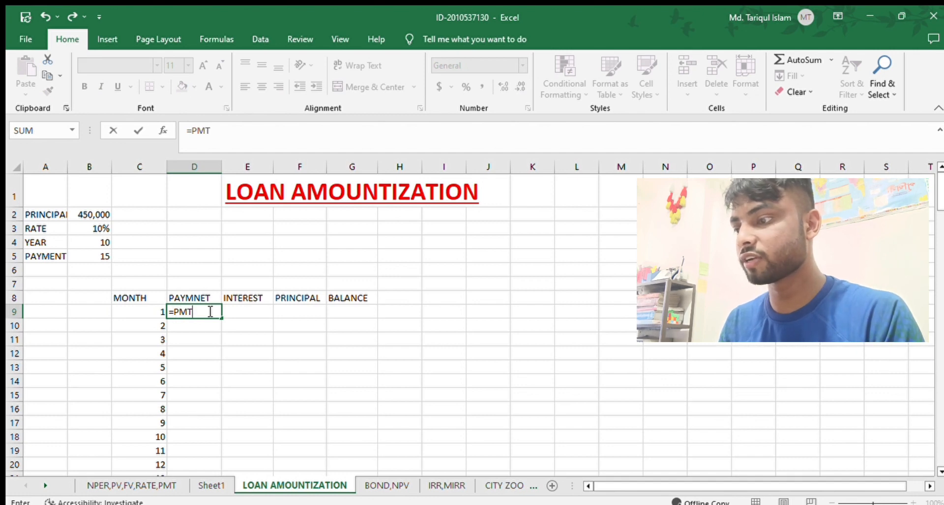
left_click(101, 227)
type("/1")
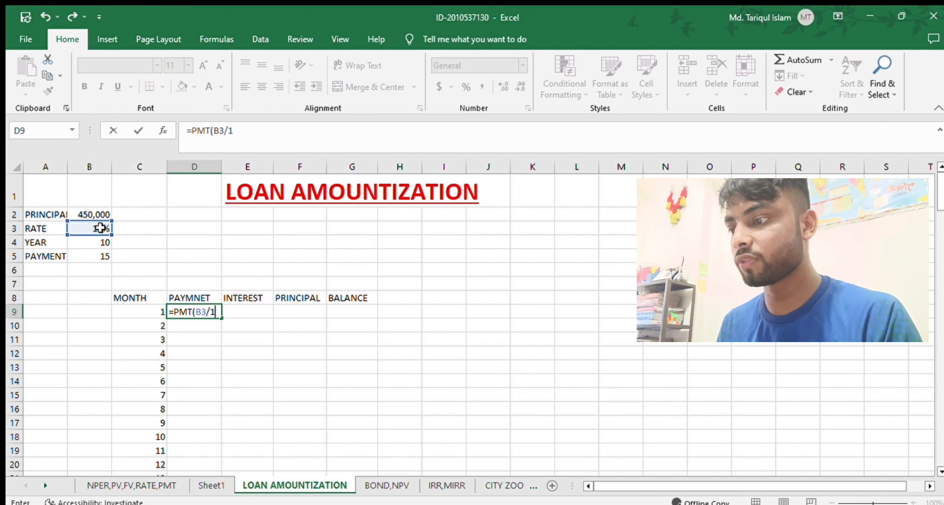
type("2,")
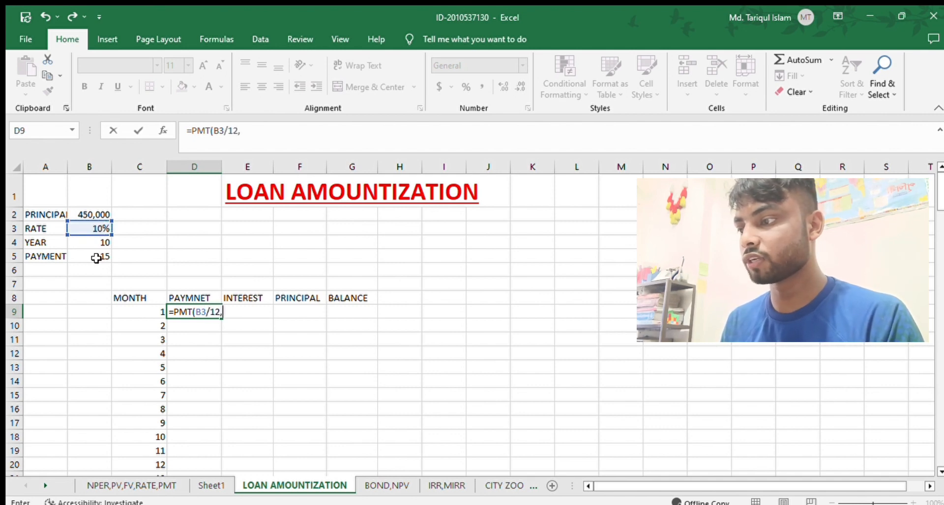
left_click(92, 241)
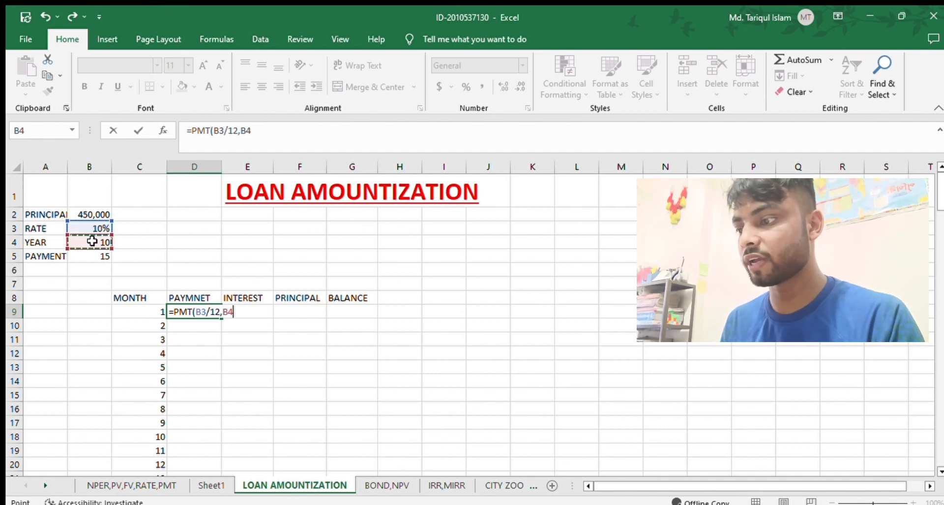
type("*")
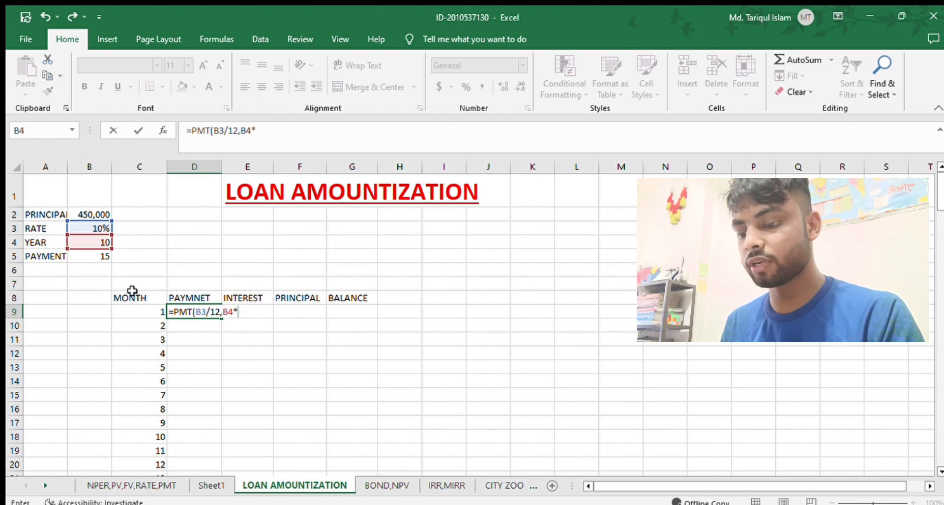
left_click(93, 256)
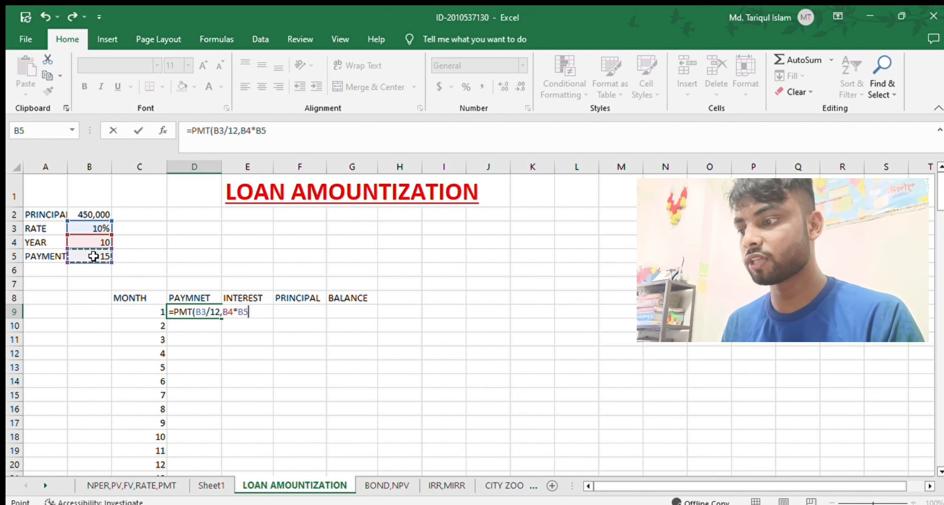
type(",")
left_click(82, 214)
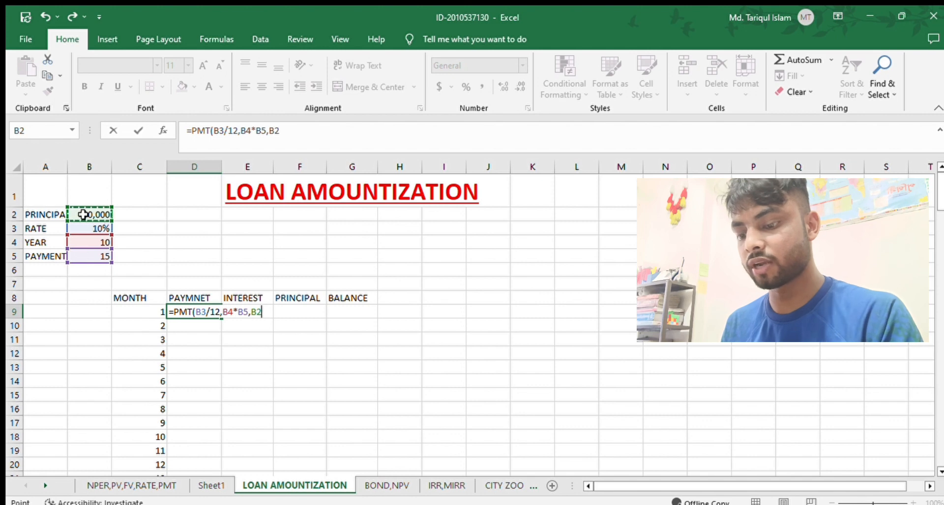
type(",0")
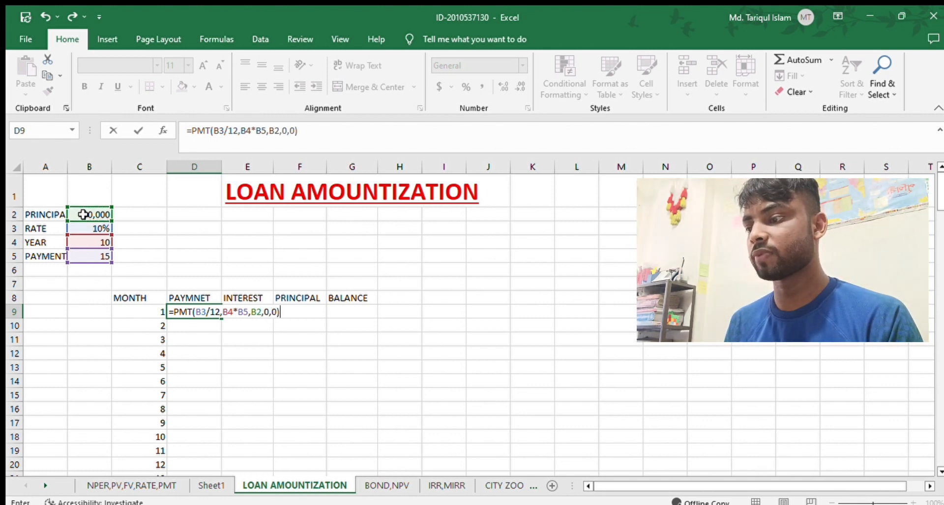
type(",0)")
key("Return")
Lock the row references in D9's payment formula so it reads =PMT(B$3/12,B$4*B$5,B$2,0,0).
left_click(190, 311)
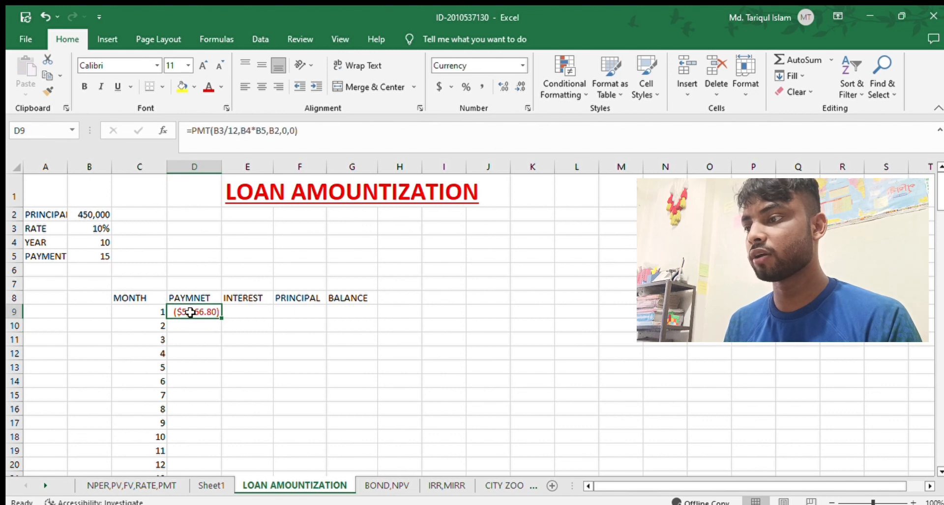
key("F2")
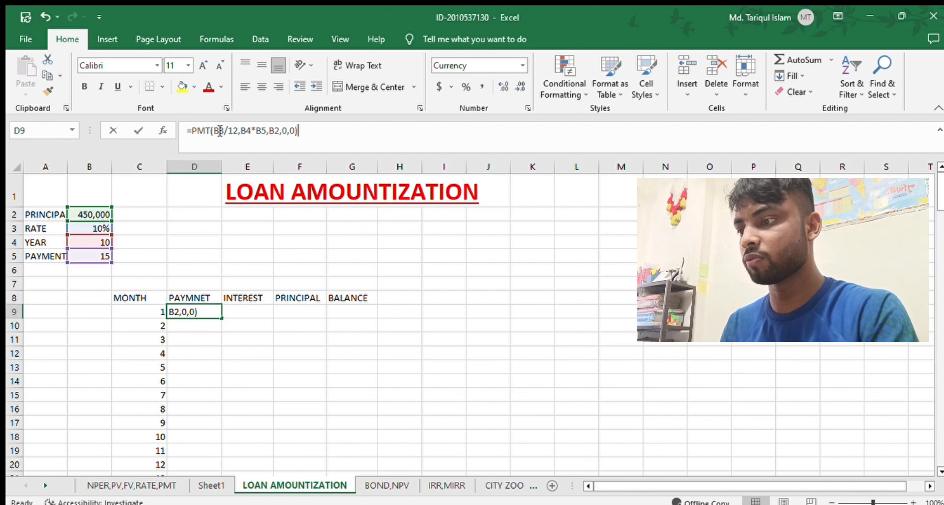
left_click(220, 132)
type("$")
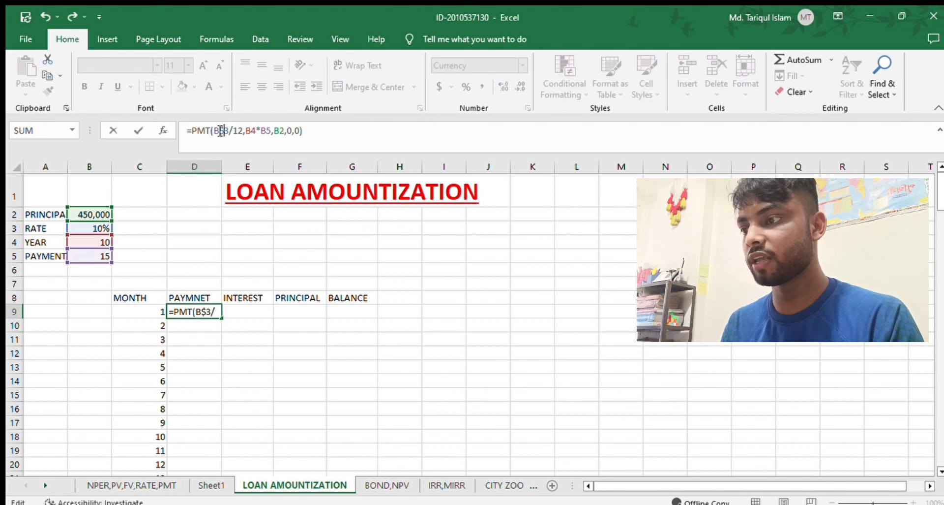
left_click(250, 128)
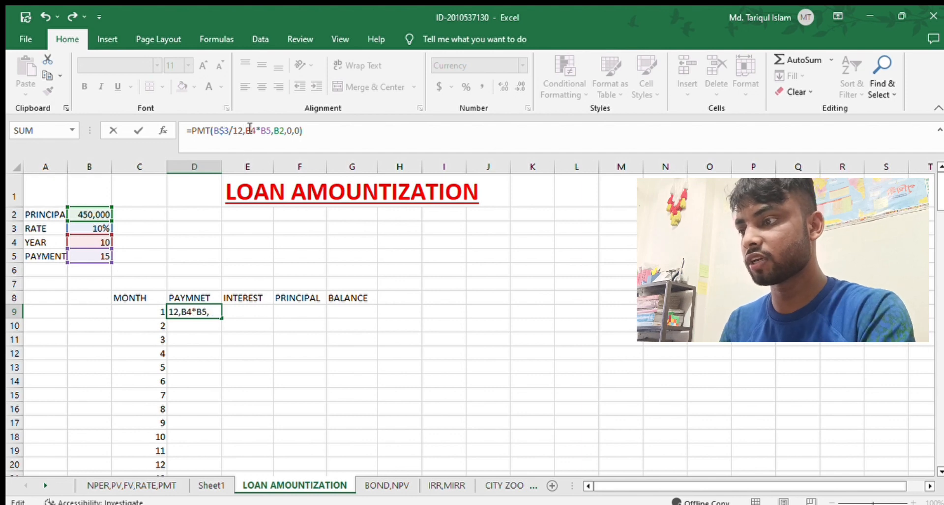
type("$")
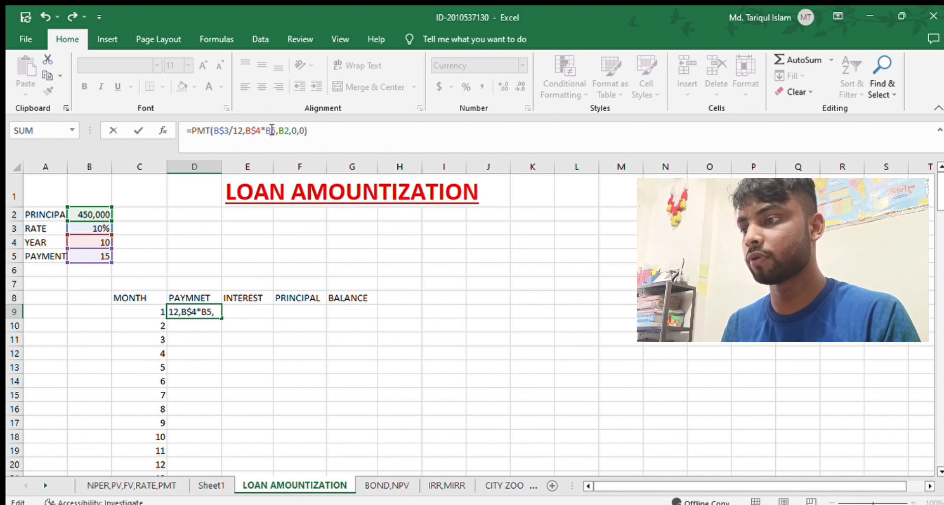
left_click(272, 130)
type("$")
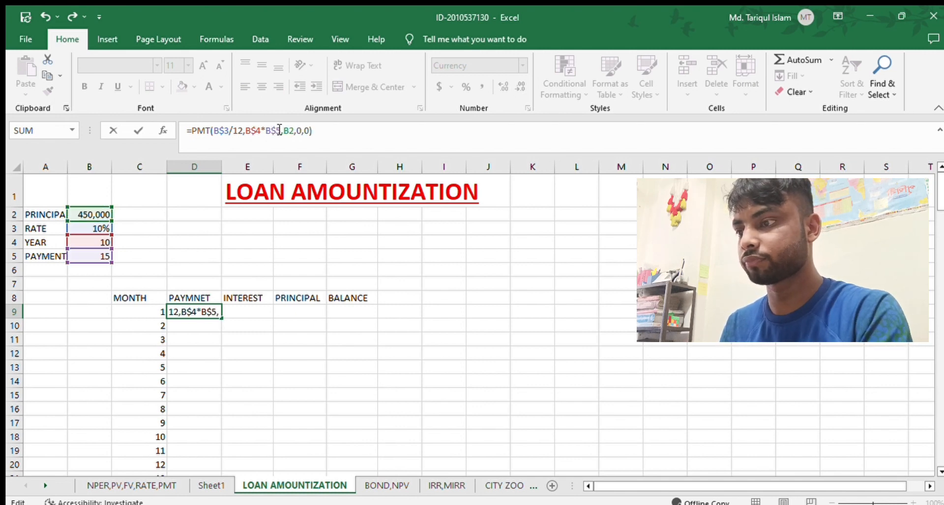
left_click(289, 130)
type("$")
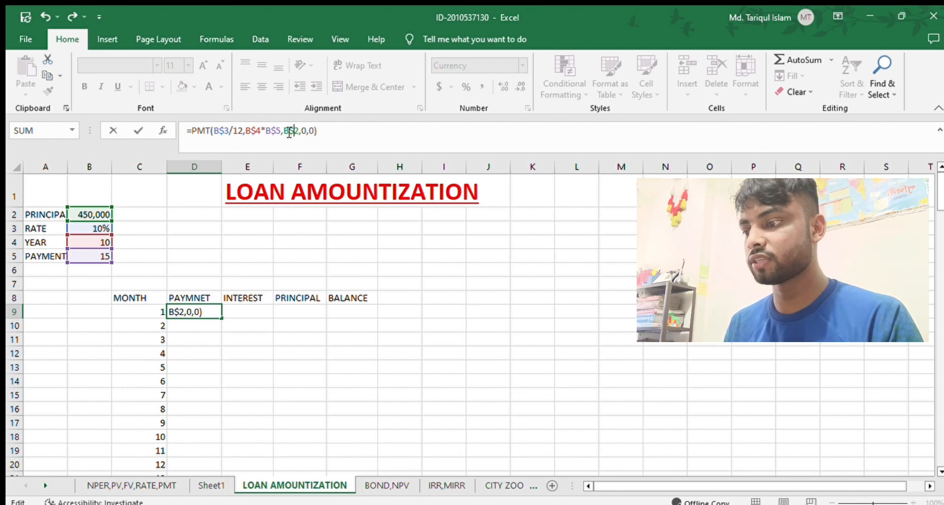
key("Return")
Fill the payment formula from D9 down to month 150 in D158.
left_click(205, 313)
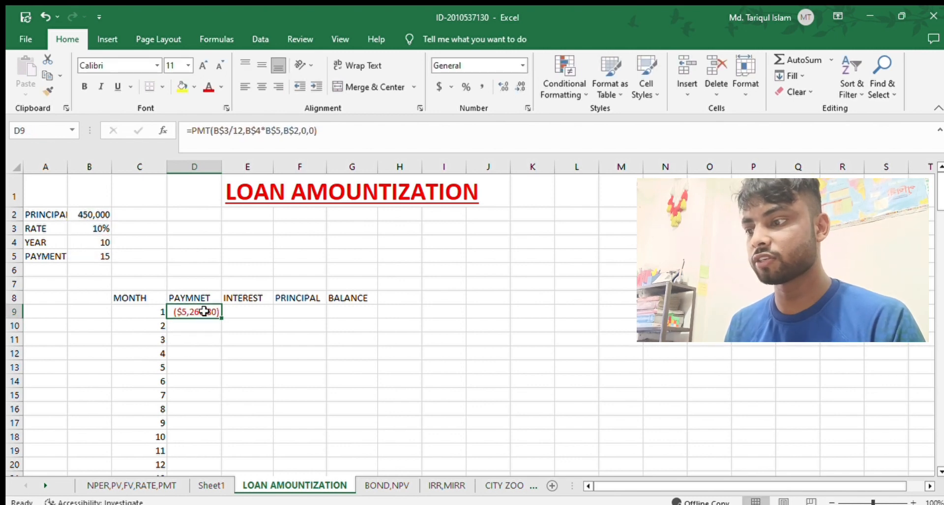
left_click_drag(219, 319, 222, 450)
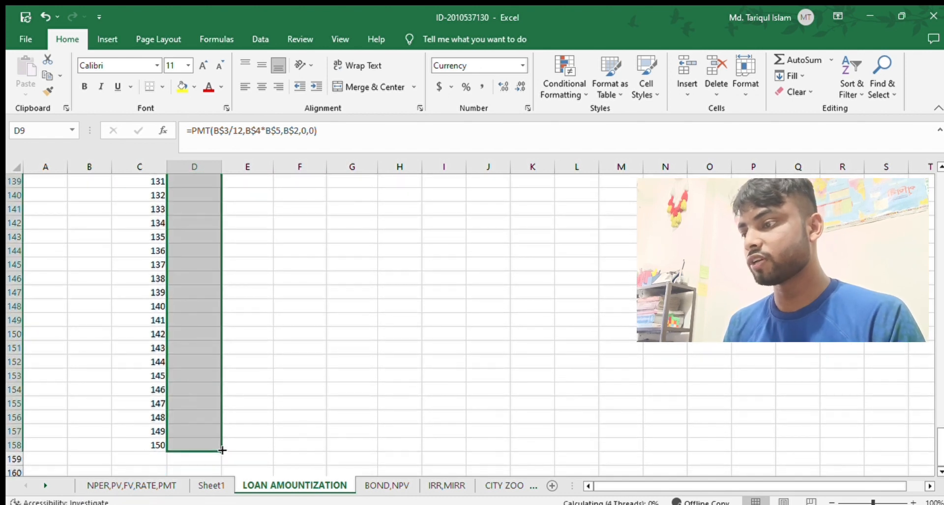
Calculate the first month's interest in E9 with the formula =IPMT(B3/12,C9,B4*B5,-B2,0,0).
scroll(289, 274, "up", 20)
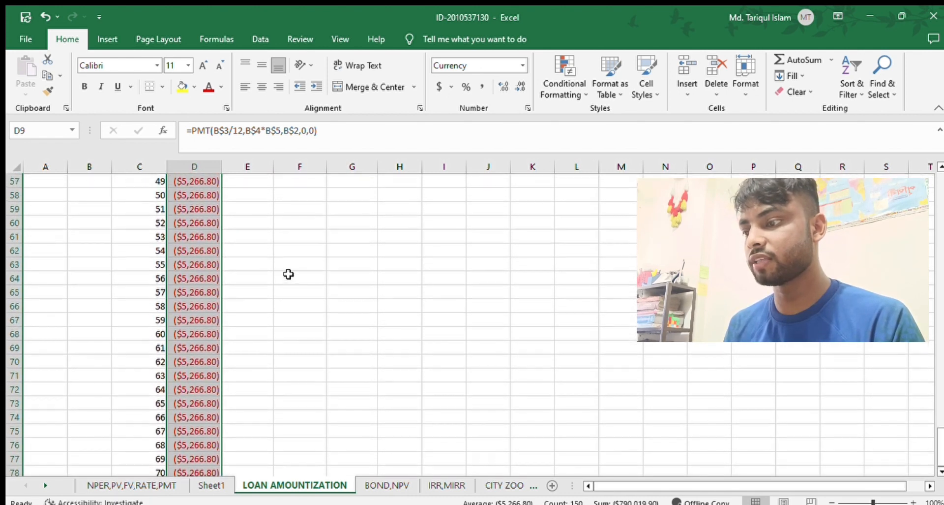
scroll(289, 273, "up", 5)
left_click(255, 311)
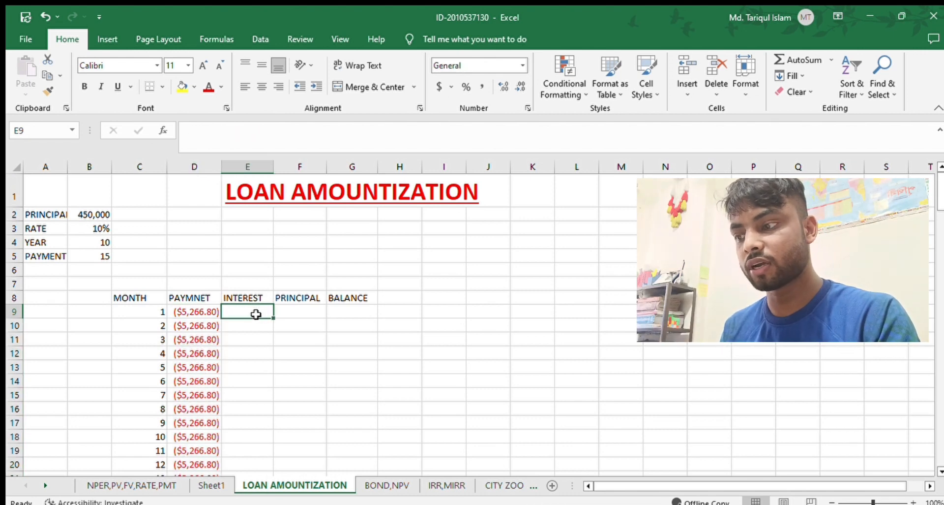
type("=")
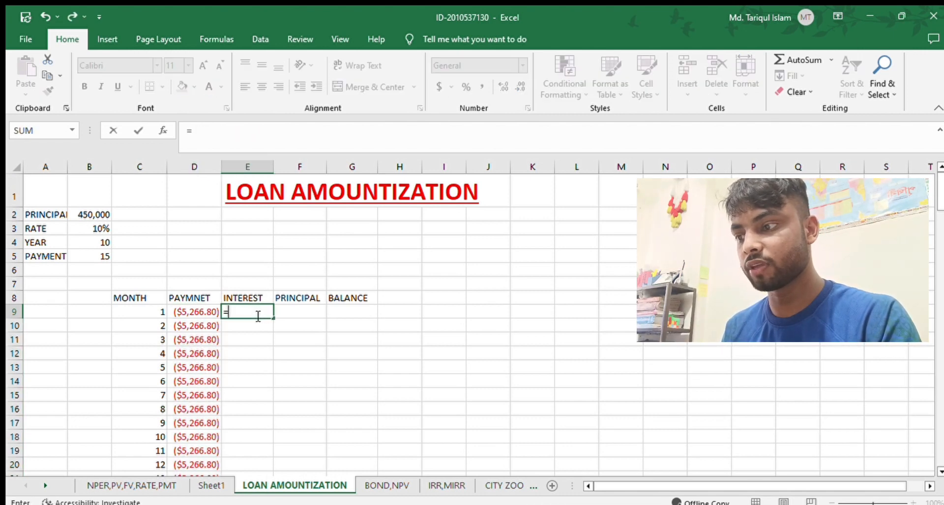
type("IM")
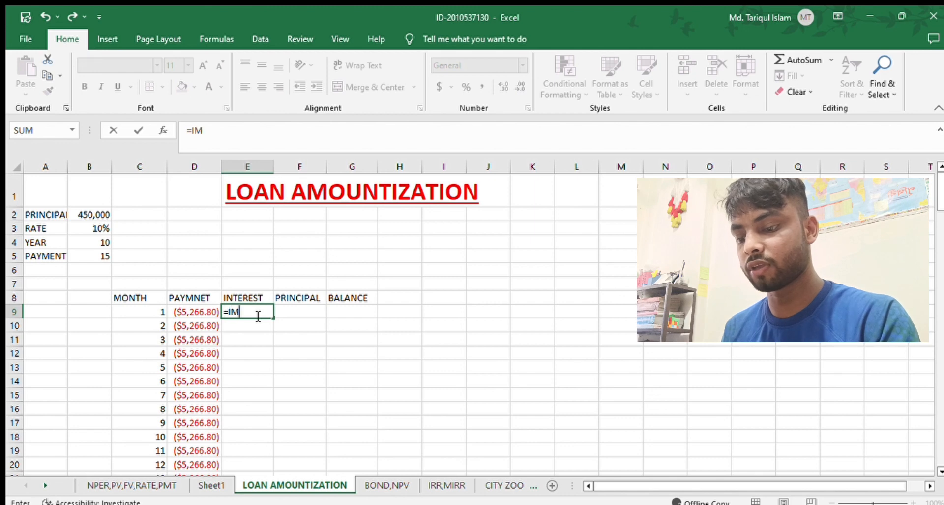
key("BackSpace")
type("P")
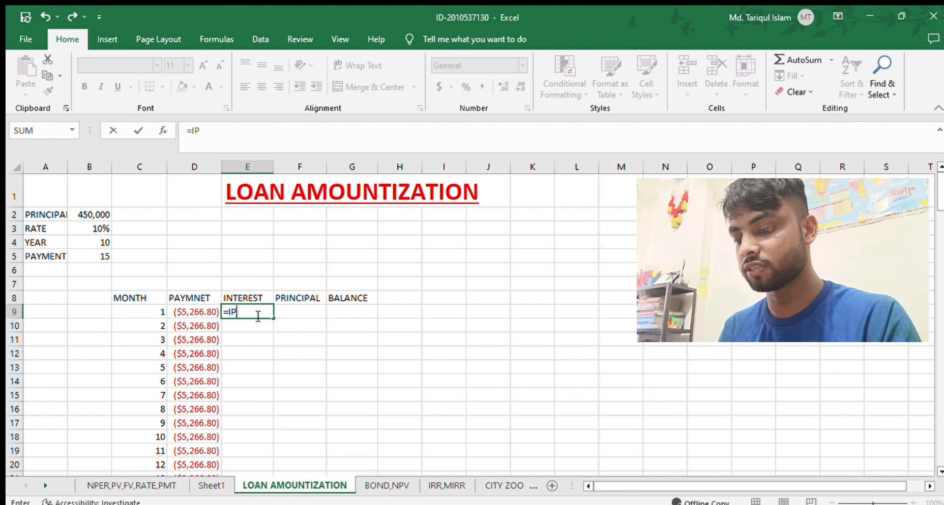
type("MT(")
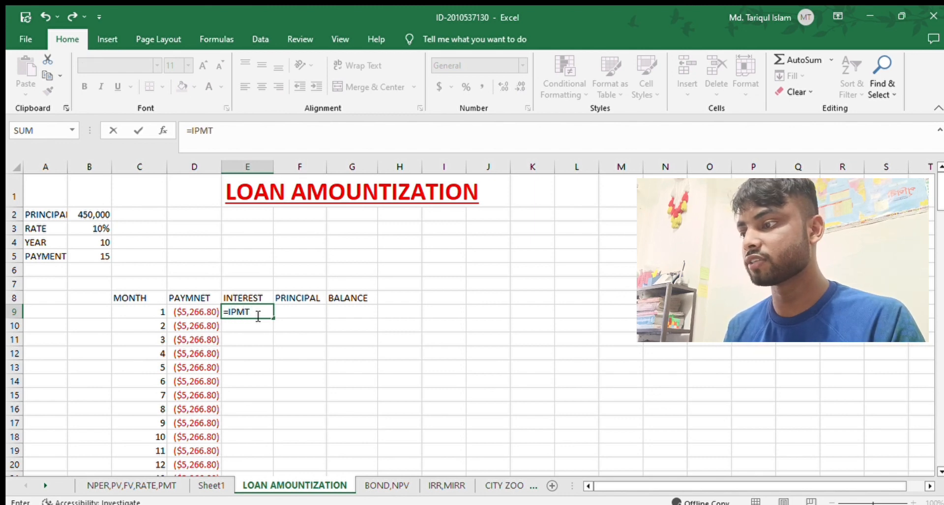
left_click(99, 229)
type("/")
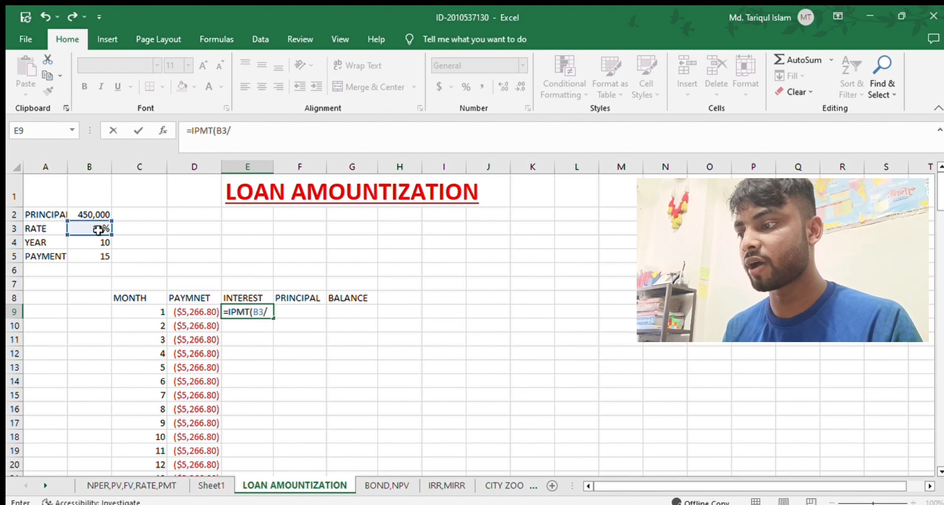
type("12,")
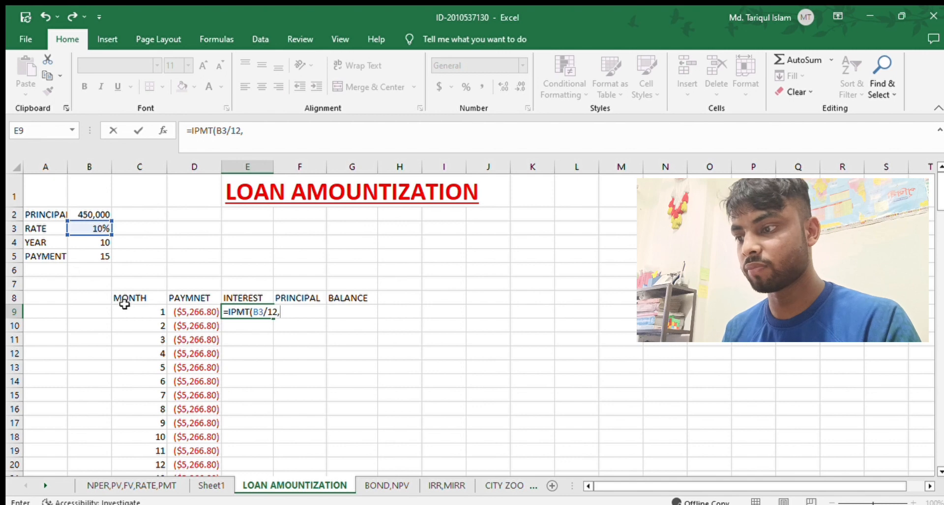
left_click(135, 309)
type(",")
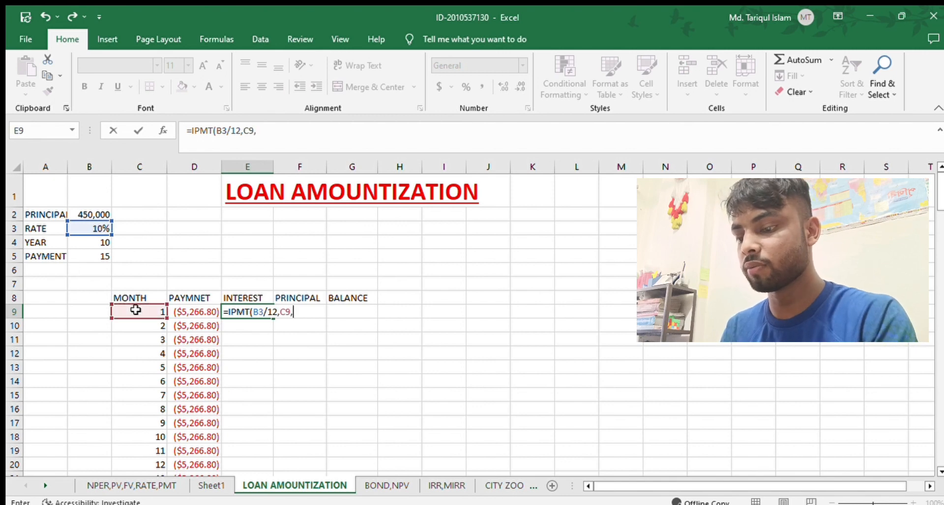
left_click(94, 242)
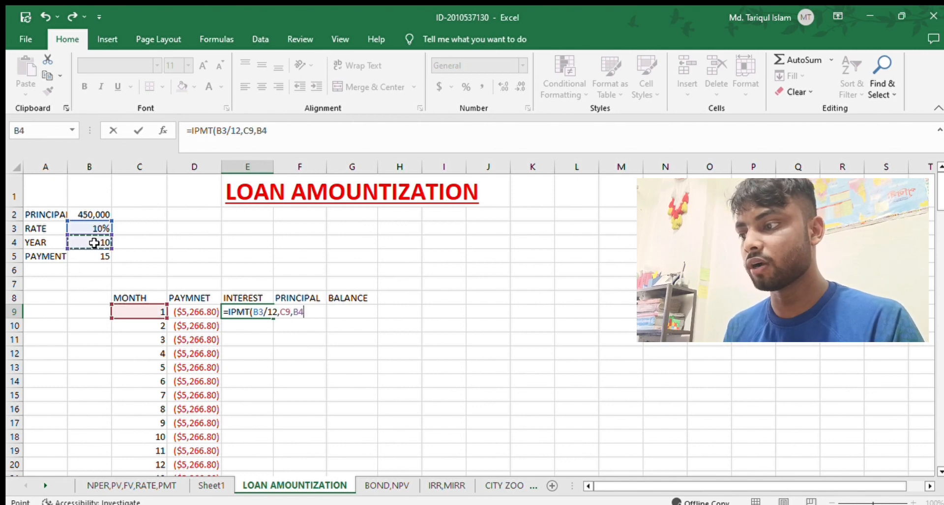
type("*")
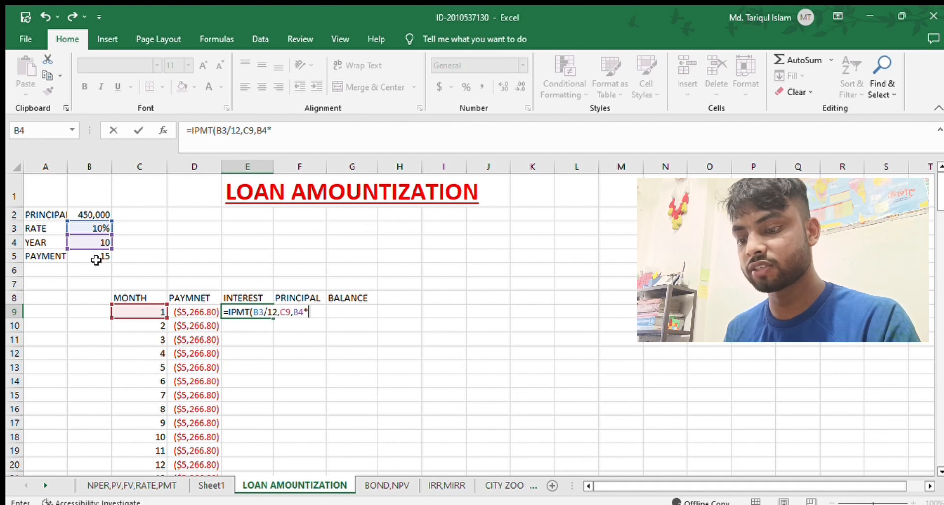
left_click(96, 256)
type(",")
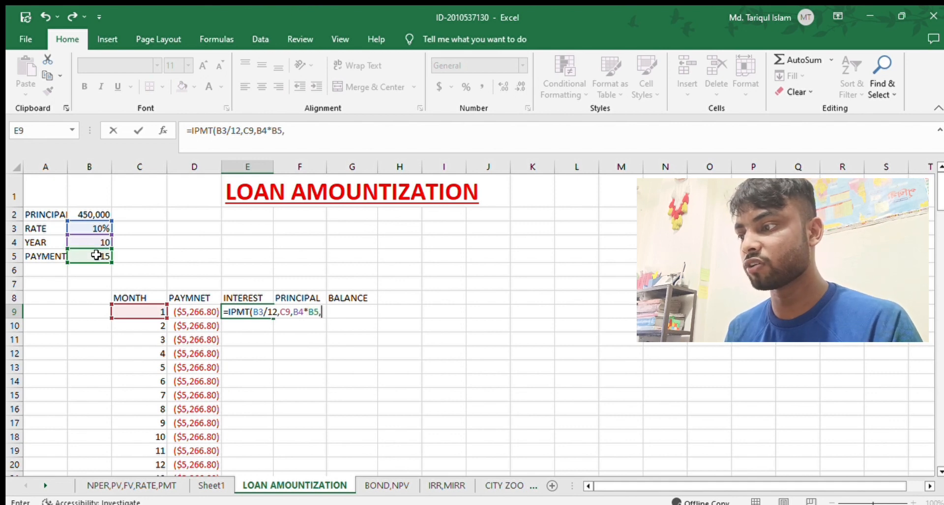
type("-")
left_click(92, 215)
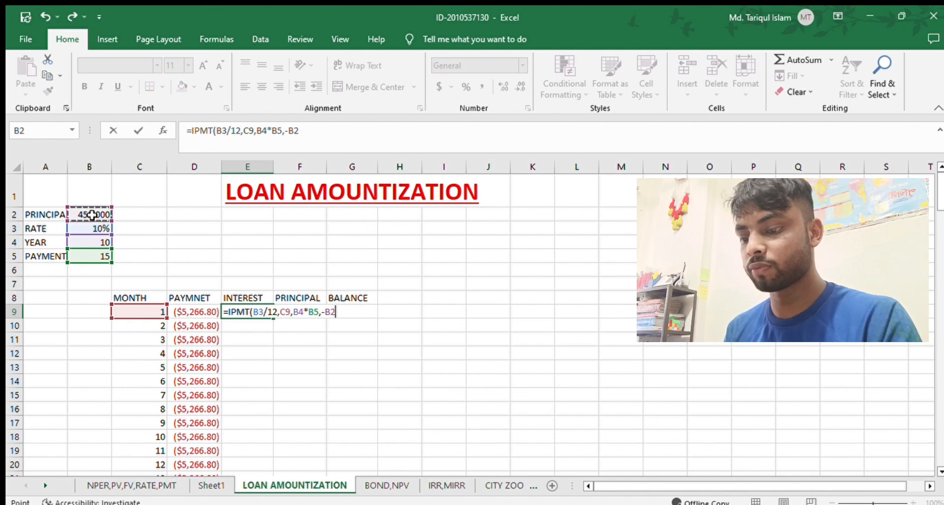
type(",")
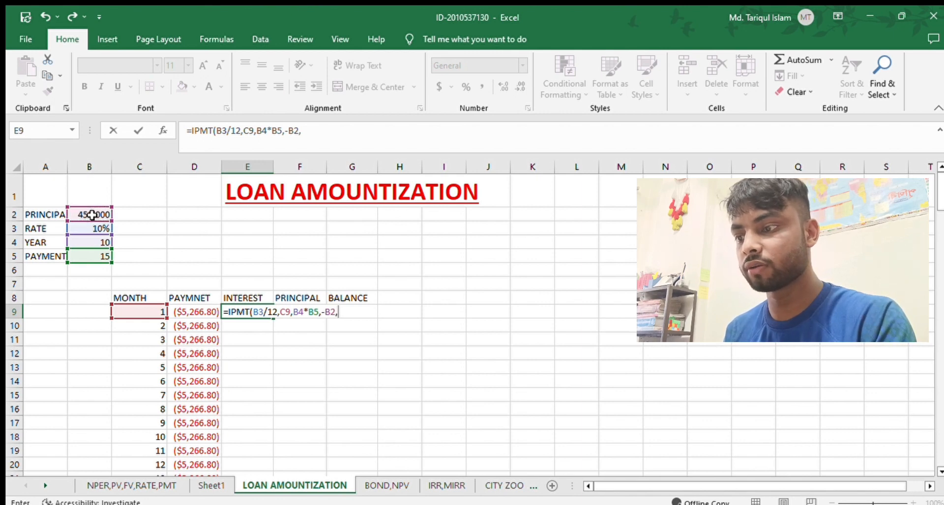
type("0,")
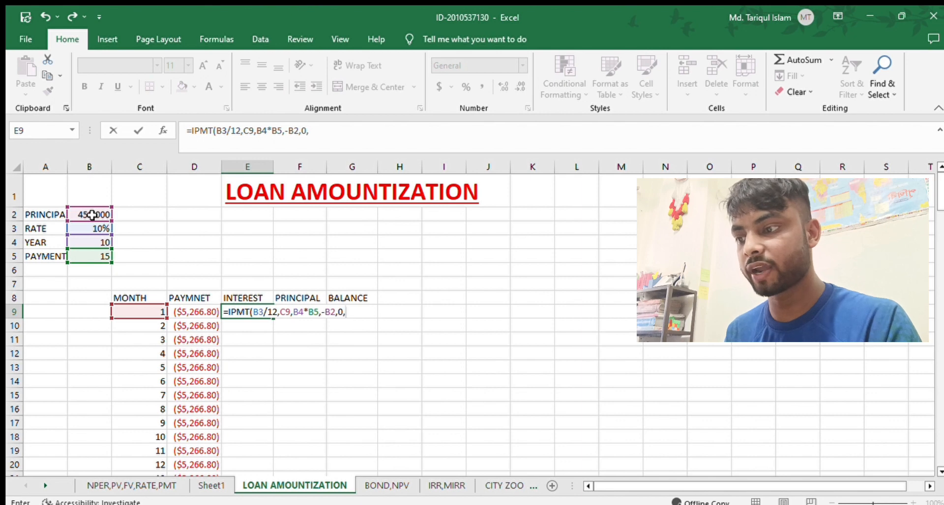
type("0")
key("Return")
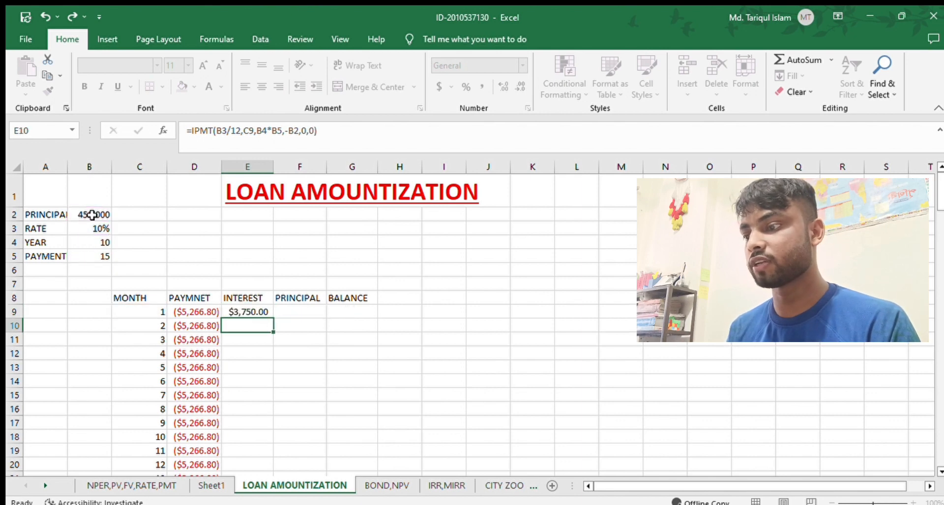
Lock the loan input rows in E9's interest formula so it reads =IPMT(B$3/12,C9,B$4*B$5,-B$2,0,0).
left_click(245, 312)
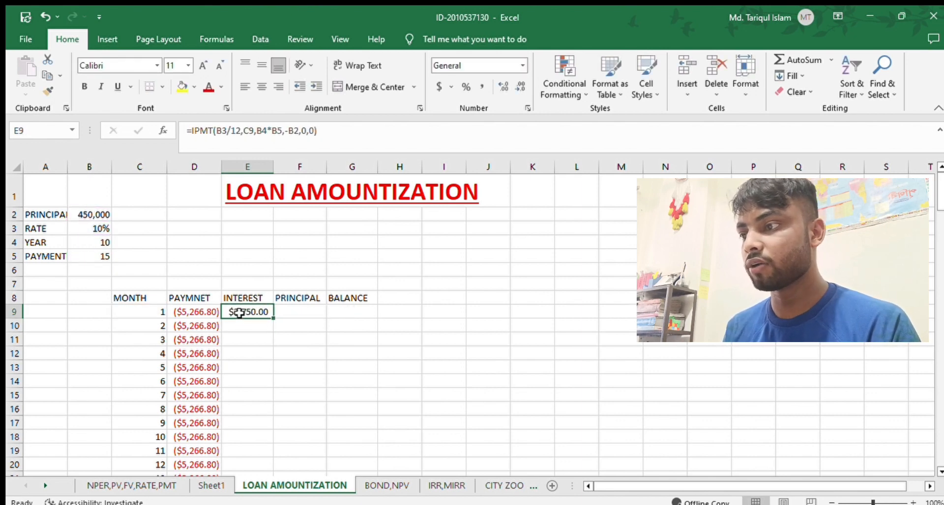
left_click(222, 131)
type("$")
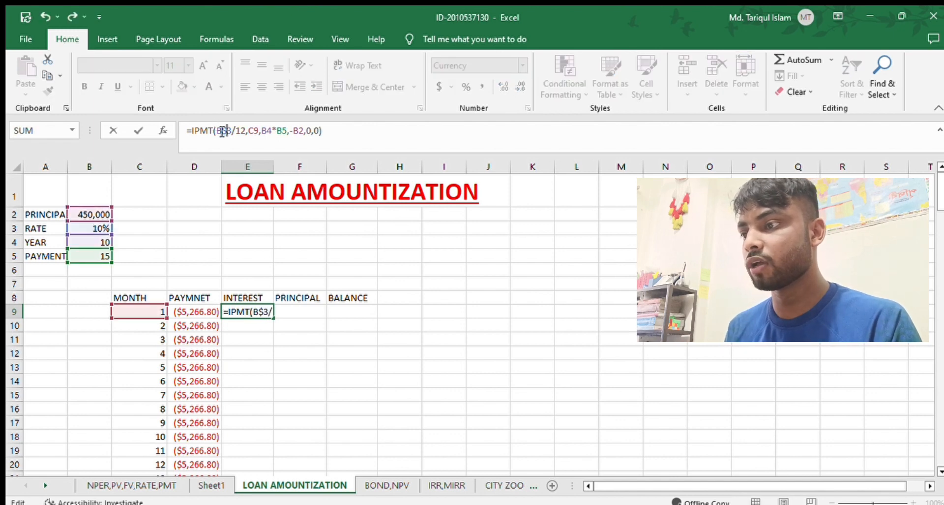
left_click(268, 132)
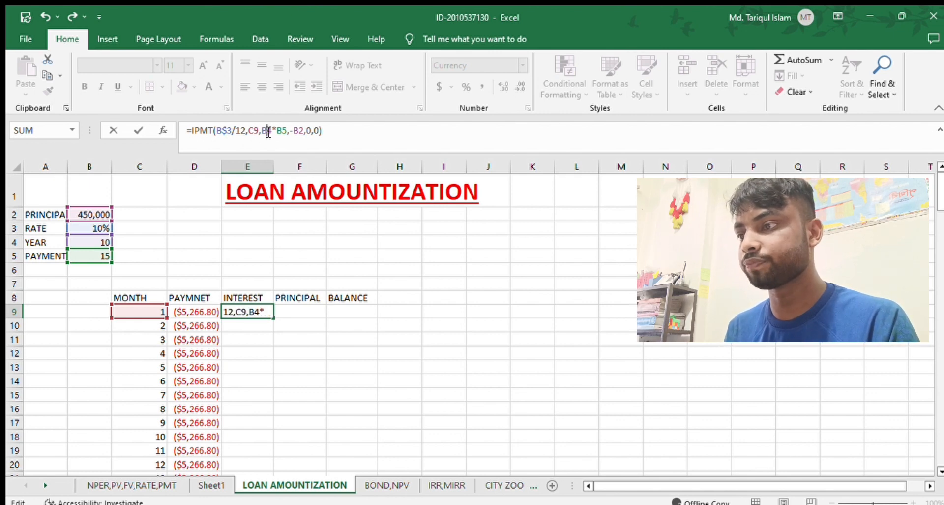
type("$")
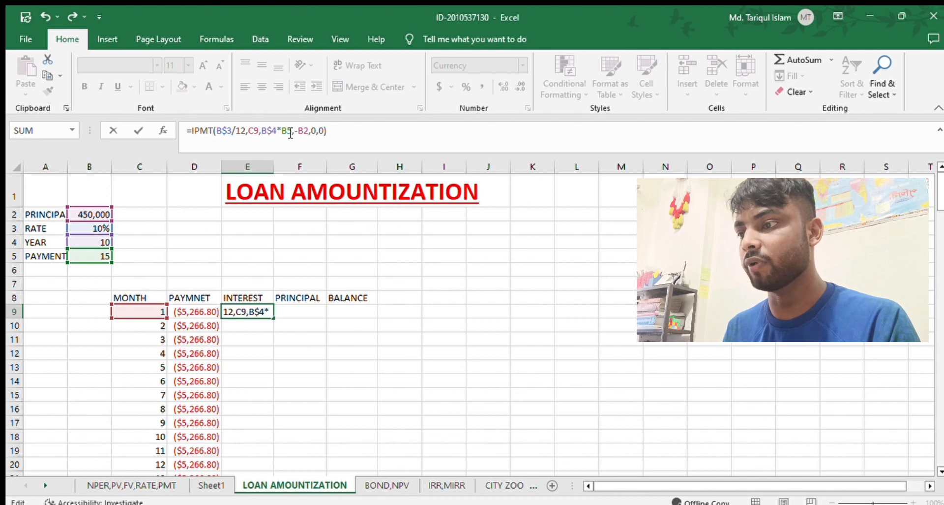
left_click(291, 132)
type("$")
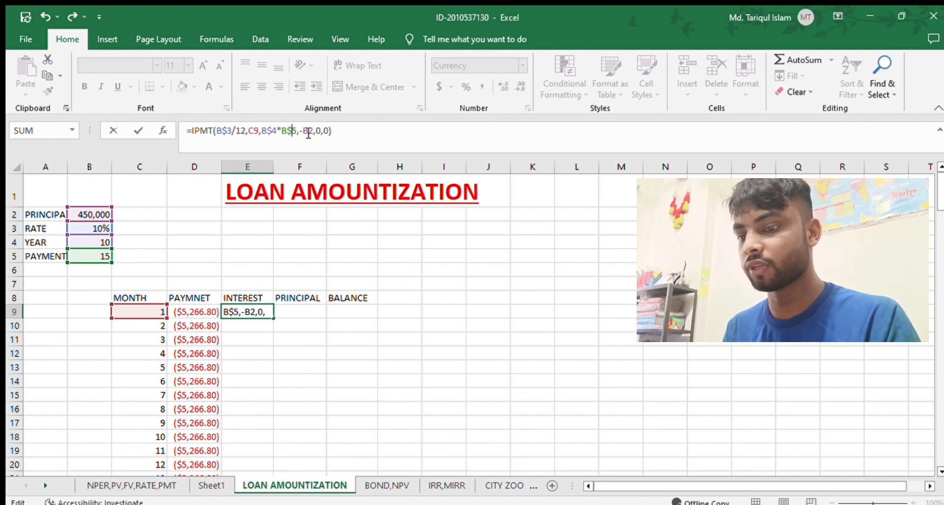
left_click(308, 132)
type("$")
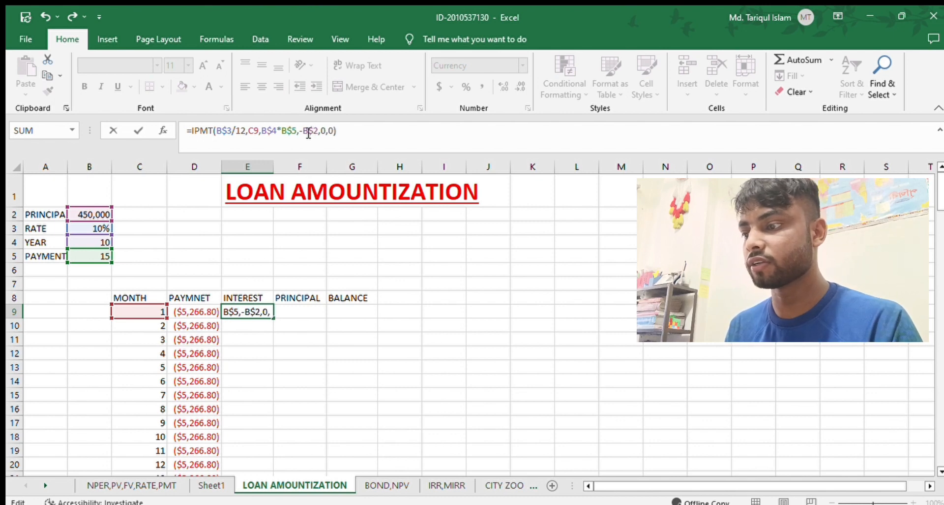
key("Return")
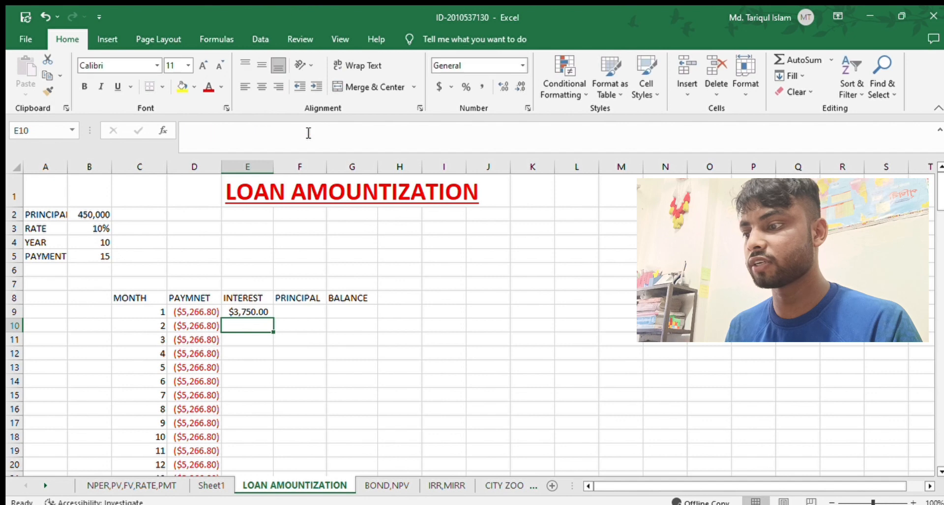
Fill the interest formula from E9 down to month 150 in E158.
left_click(250, 311)
left_click_drag(272, 316, 270, 445)
scroll(344, 277, "up", 20)
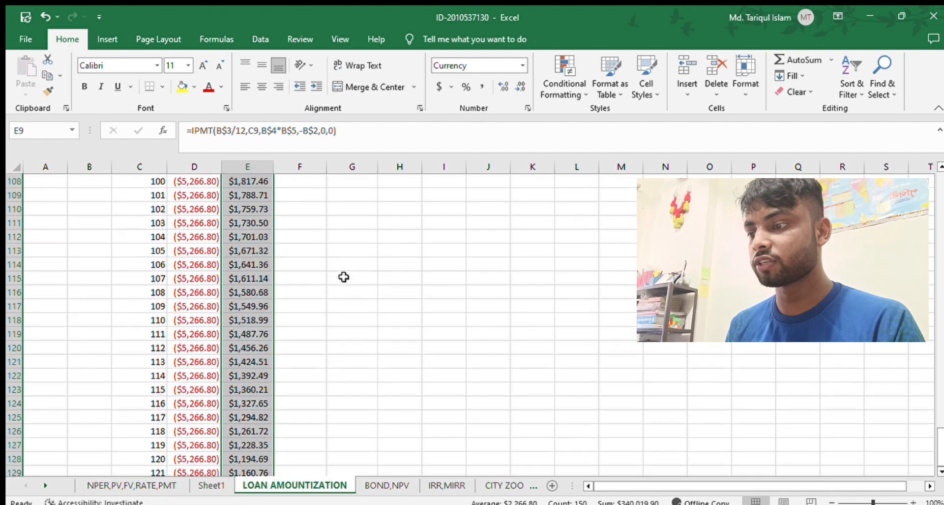
scroll(344, 277, "up", 1)
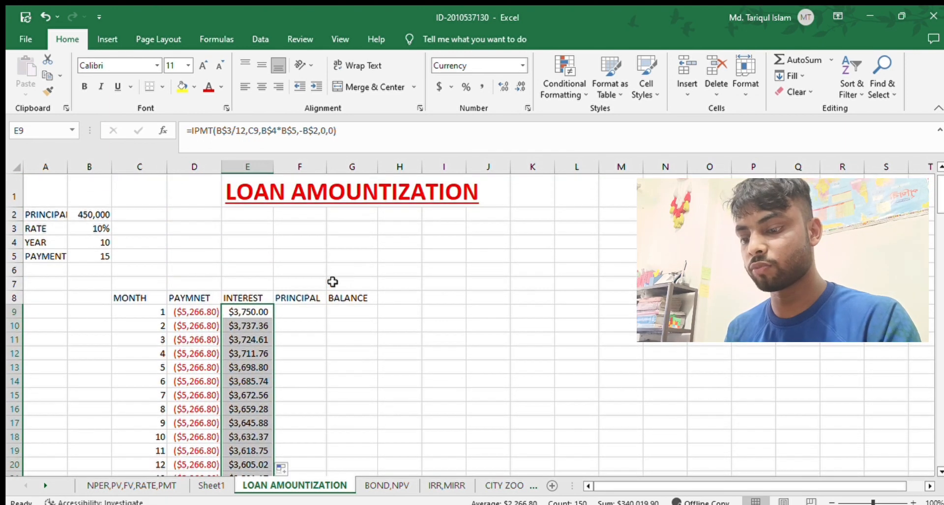
Calculate the first month's principal portion in F9 with the formula =PPMT(B3/12,C9,B4*B5,-B2,0,0).
left_click(305, 312)
type("=")
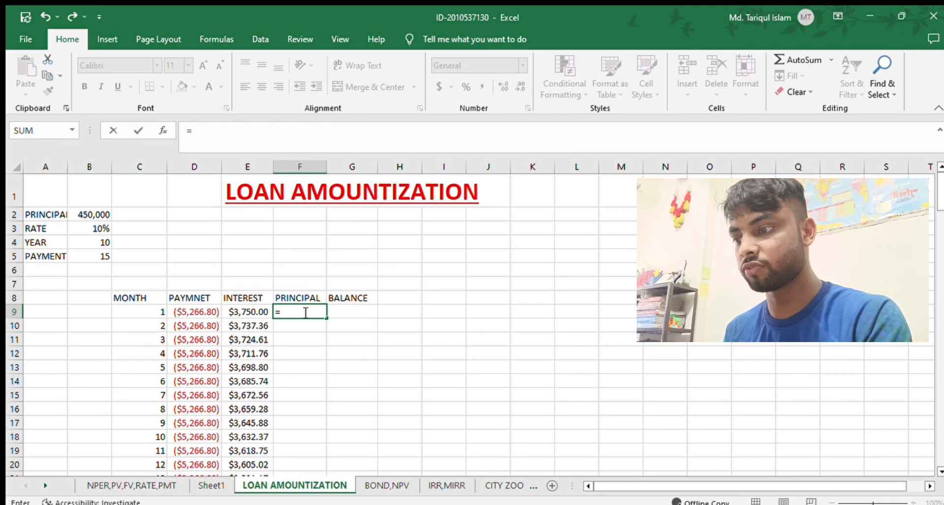
type("PPMT")
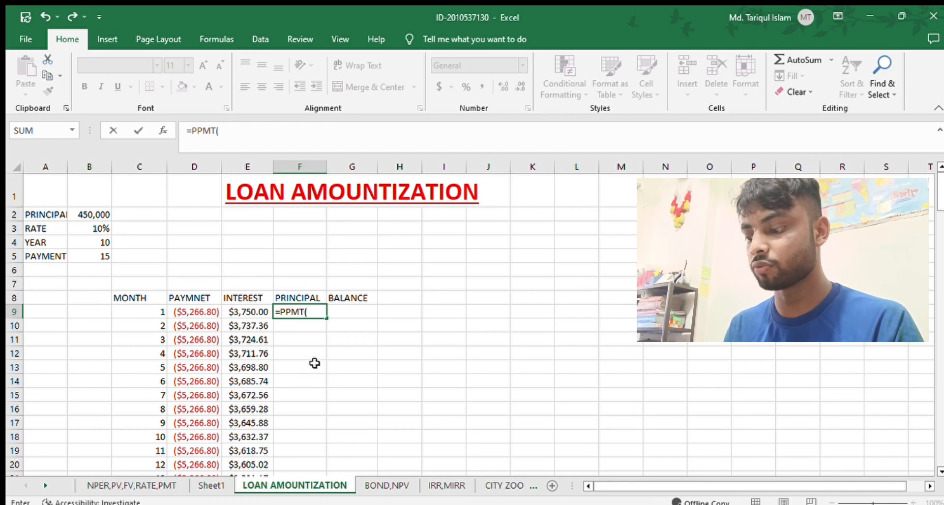
type("(")
left_click(83, 229)
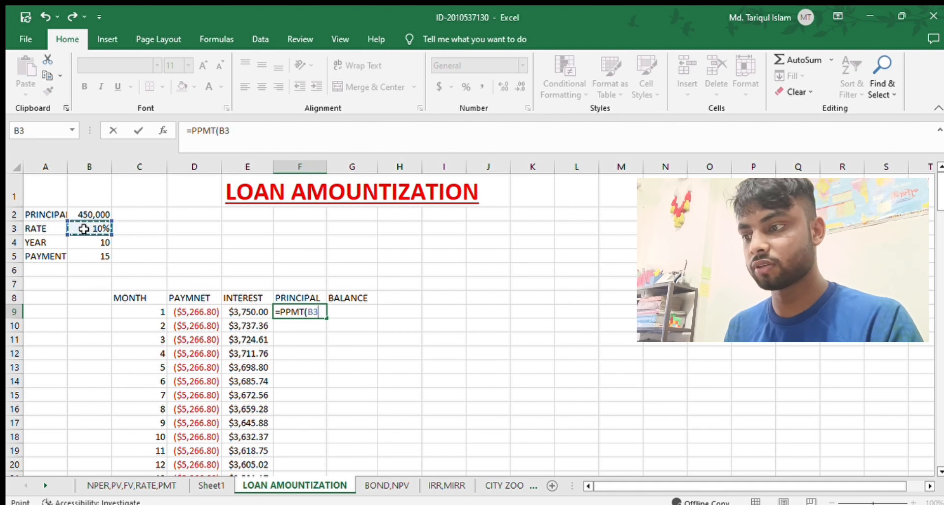
type("?")
key("BackSpace")
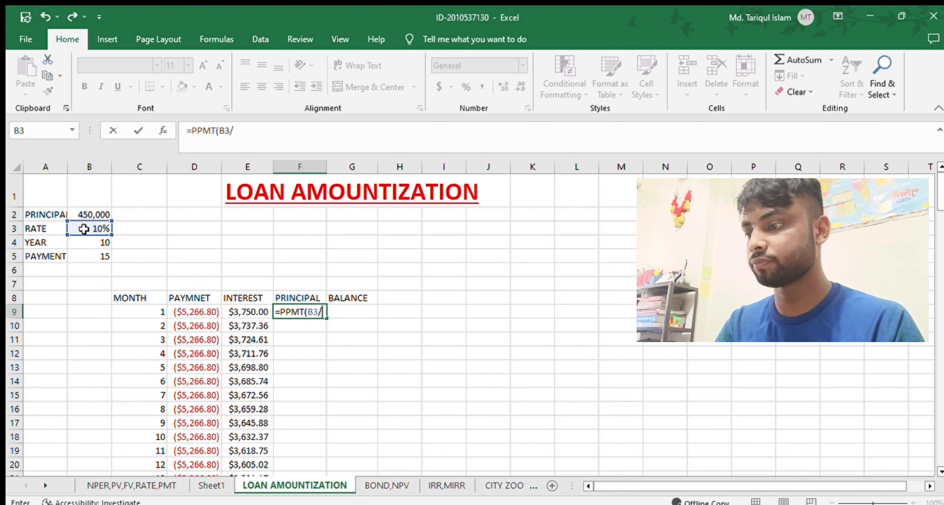
type("1")
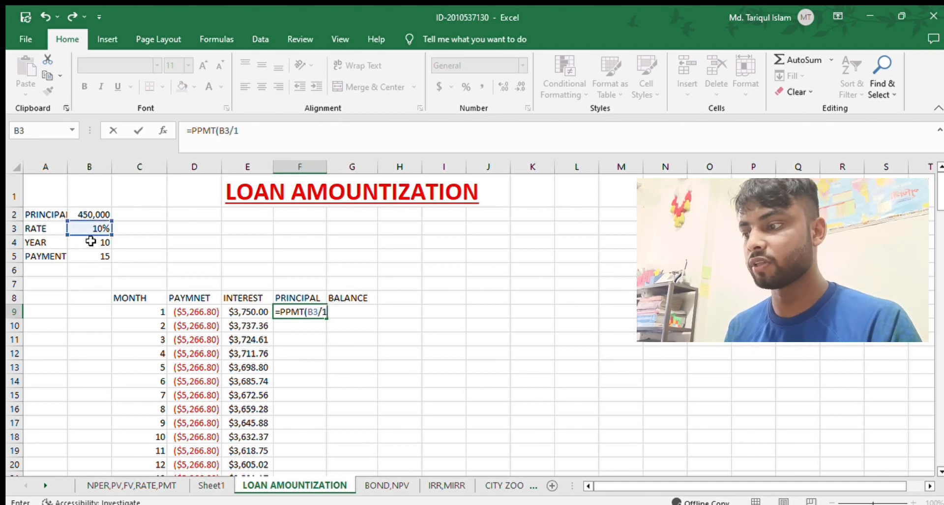
type("2,")
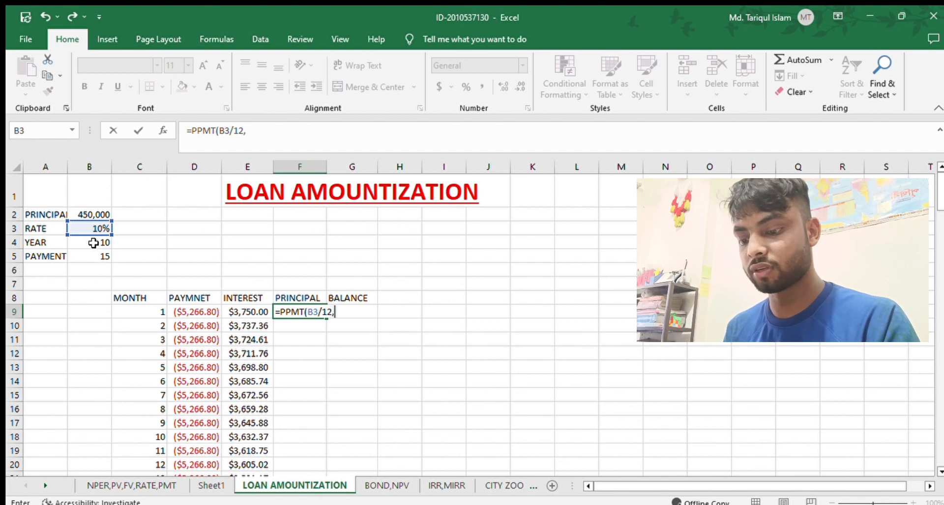
left_click(154, 310)
type(",")
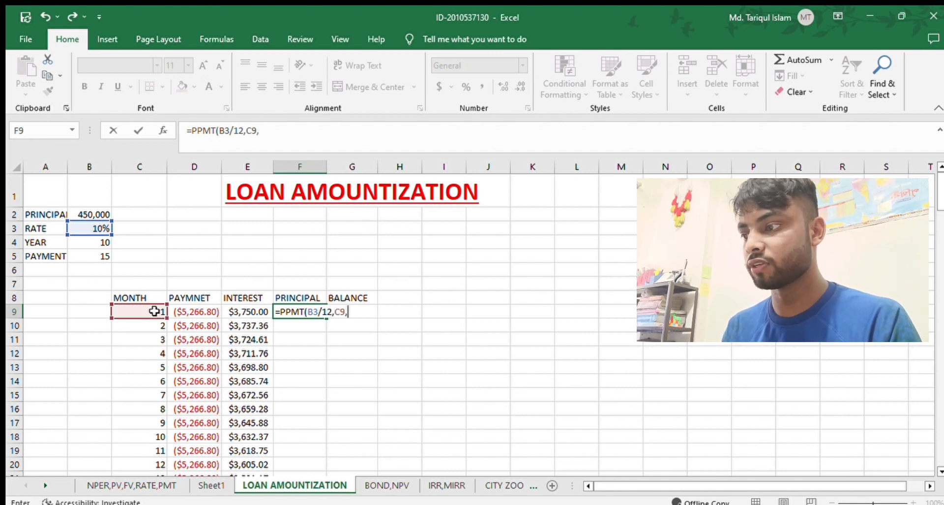
left_click(88, 241)
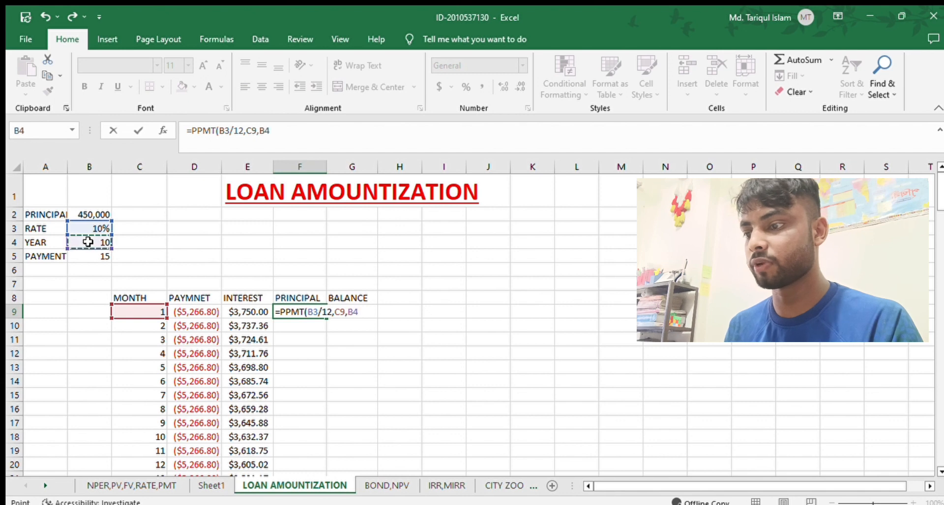
type("*")
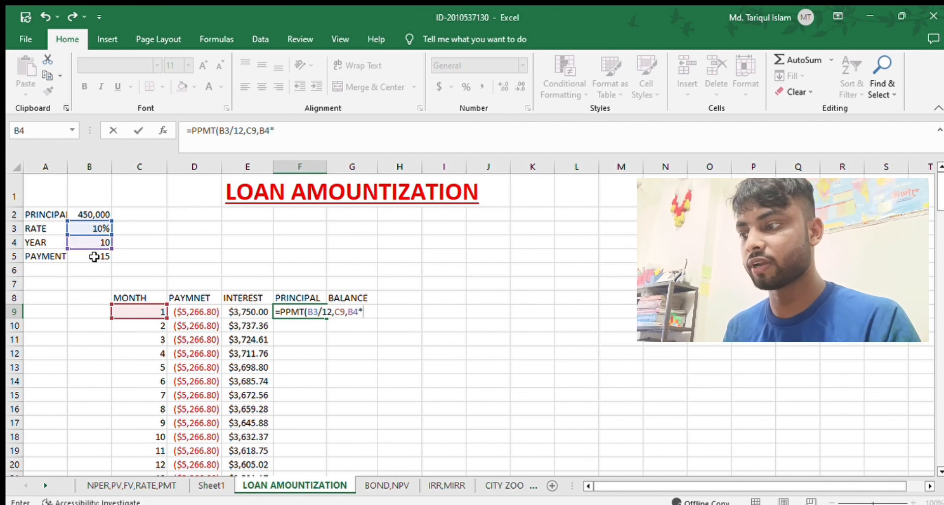
left_click(94, 256)
type(",")
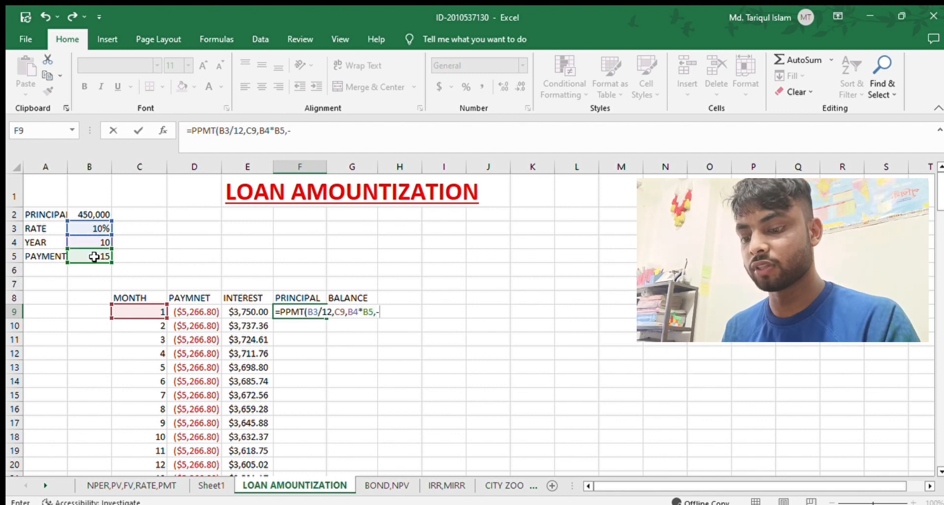
type("-")
left_click(85, 214)
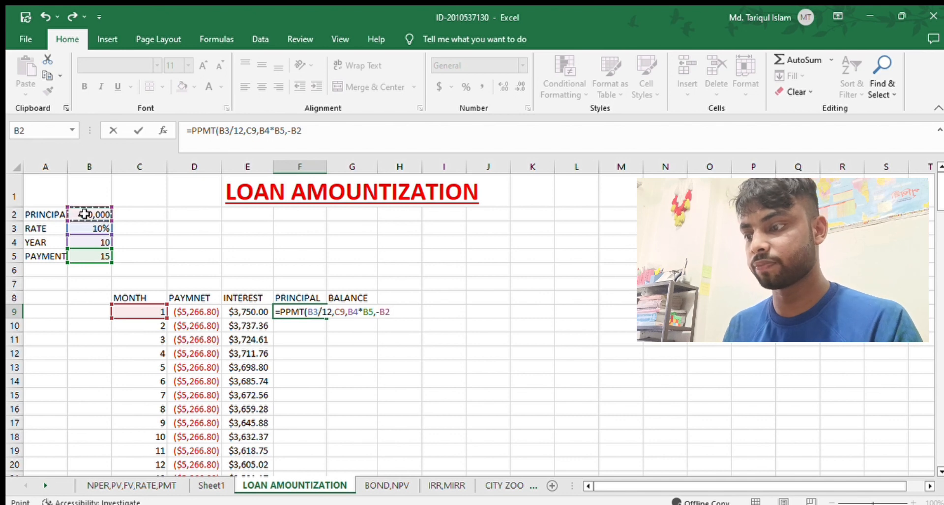
type(",0,0")
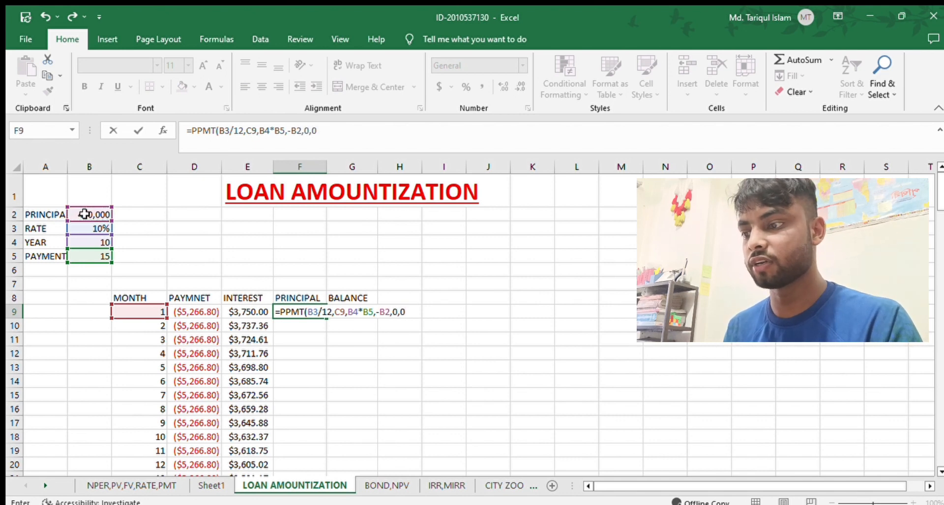
key("Return")
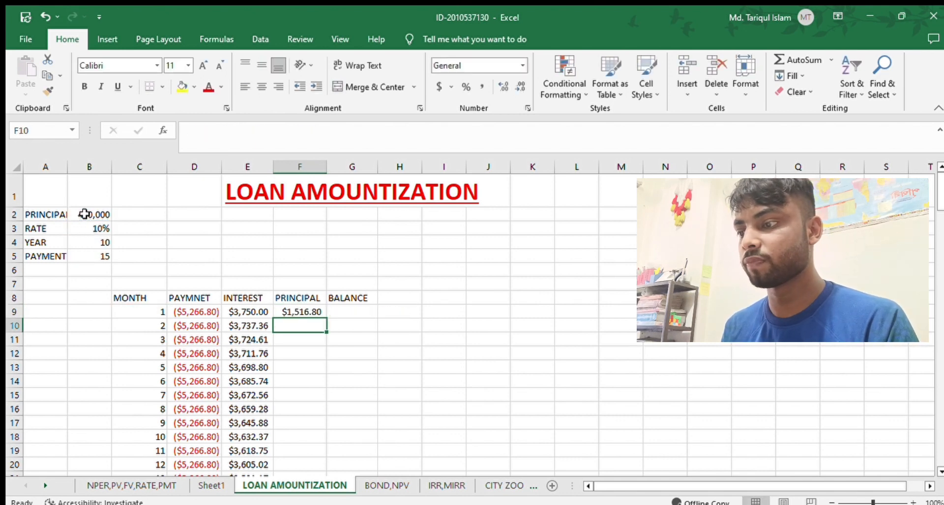
Lock the loan input rows in F9's principal formula so it reads =PPMT(B$3/12,C9,B$4*B$5,-B$2,0,0).
left_click(301, 313)
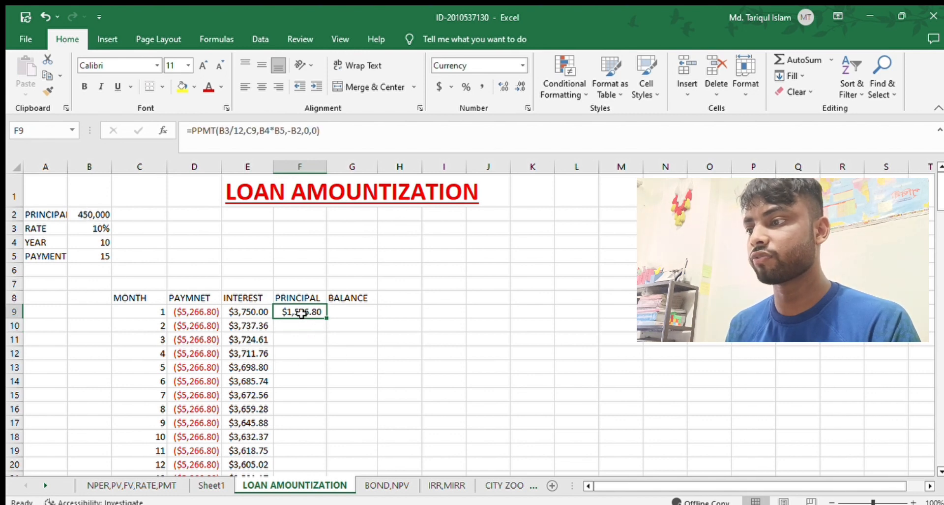
left_click(226, 133)
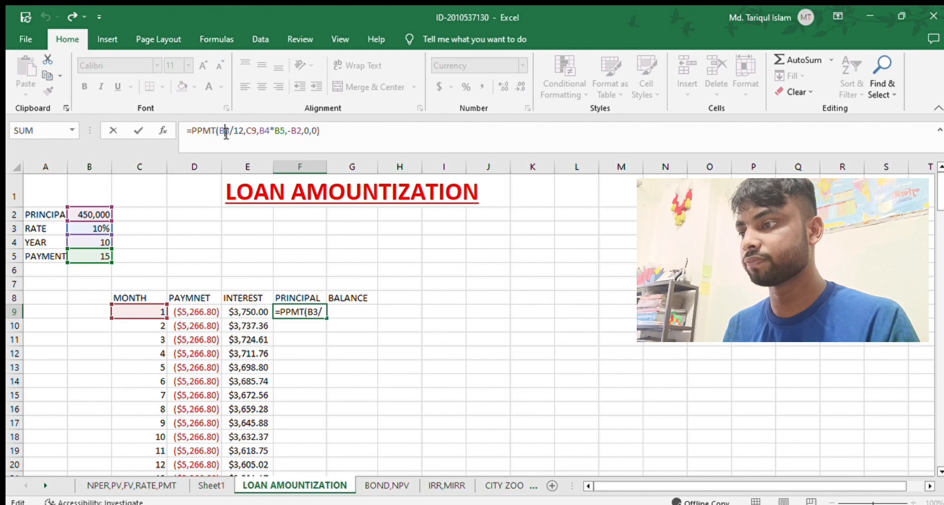
type("$")
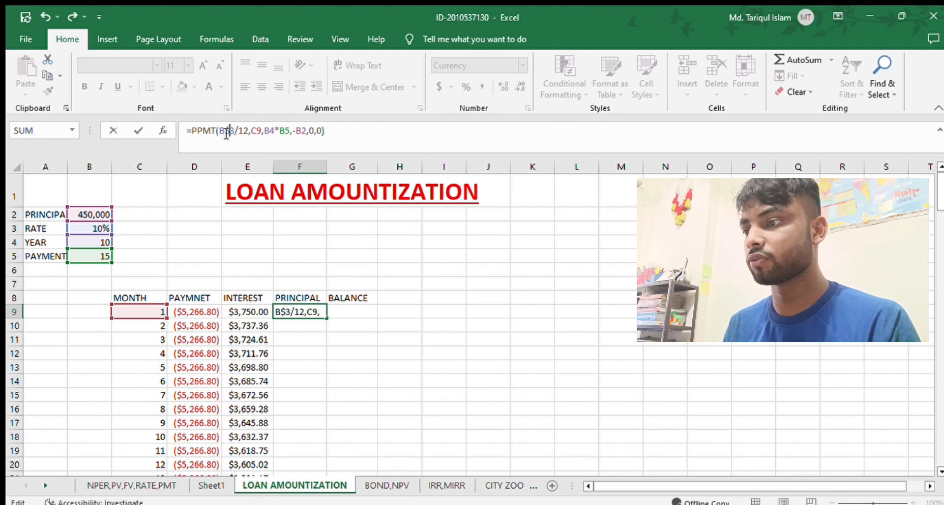
left_click(258, 132)
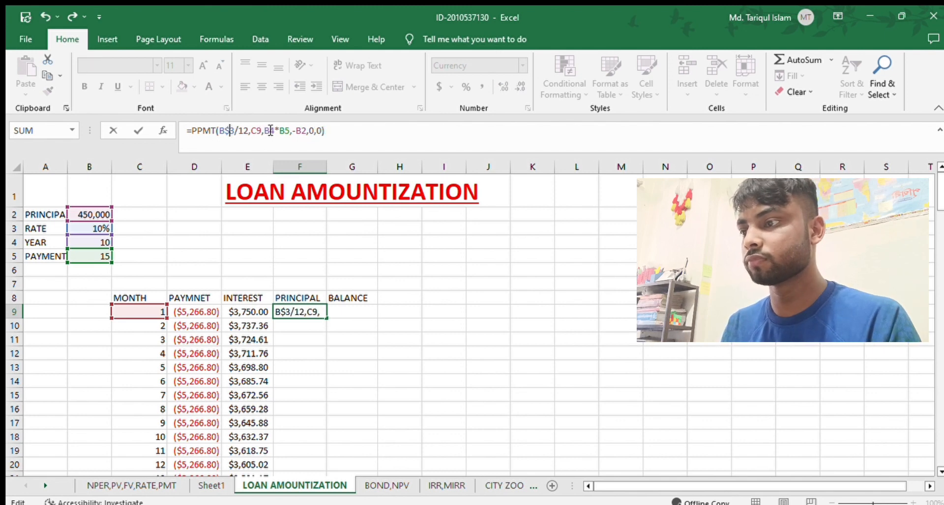
left_click(270, 131)
type("$")
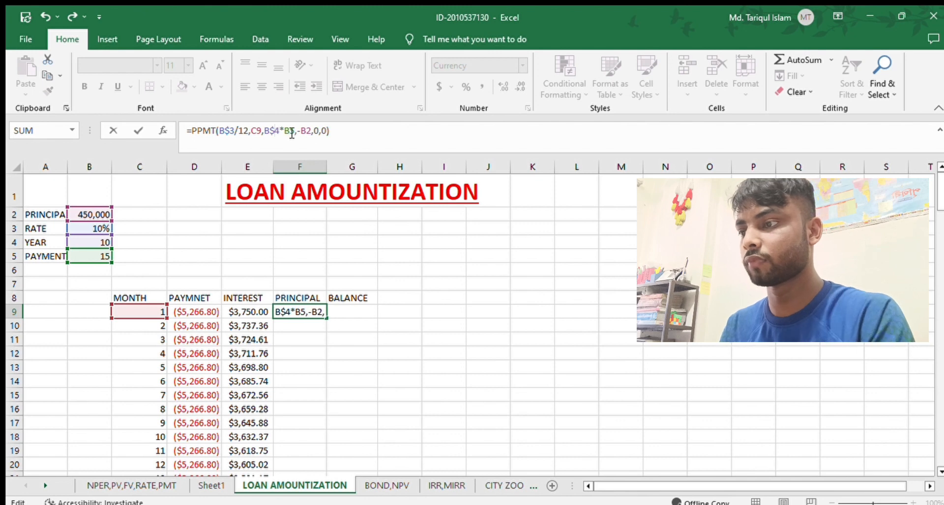
left_click(289, 128)
type("$")
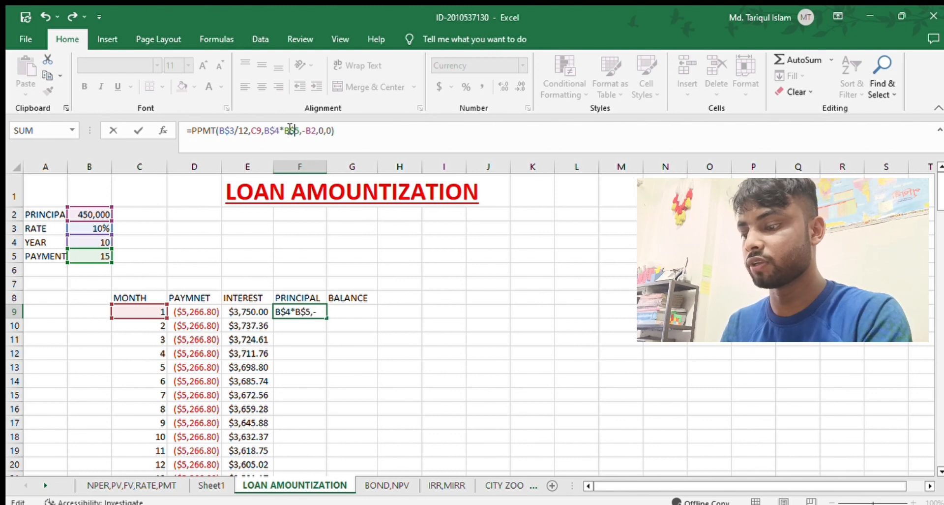
left_click(312, 130)
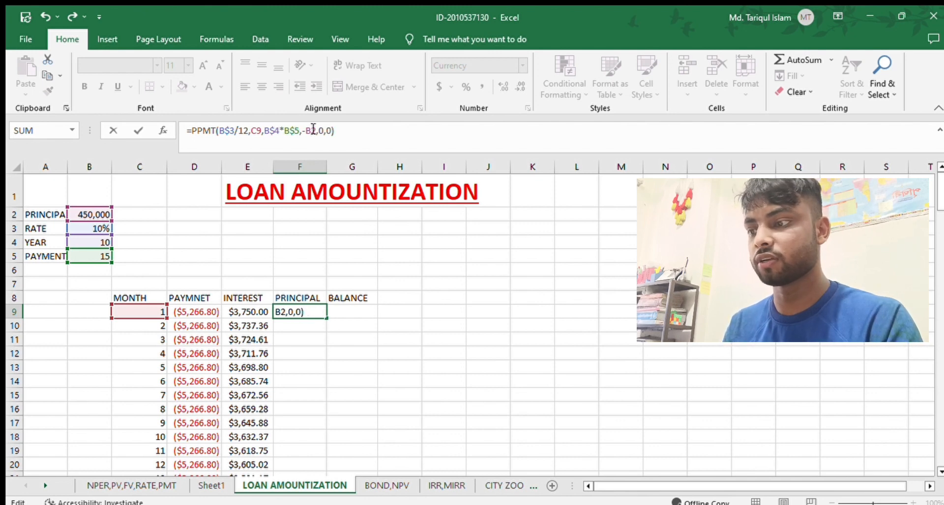
type("$")
key("Return")
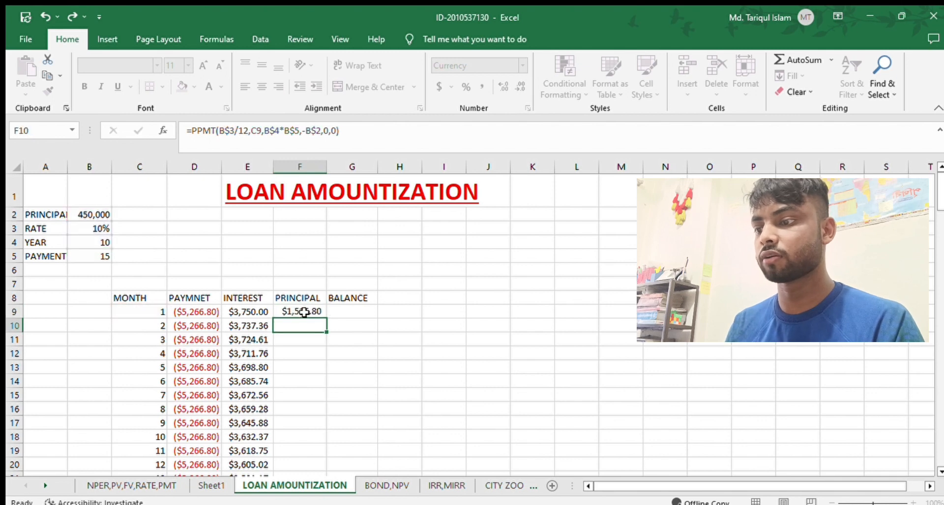
Fill the principal formula from F9 down to month 150 in F158.
left_click(303, 311)
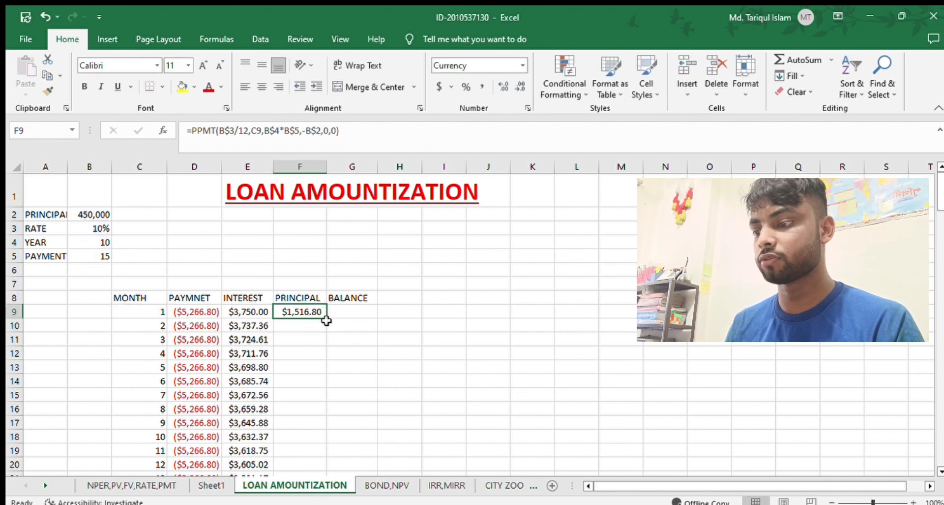
left_click_drag(325, 319, 320, 438)
scroll(383, 296, "up", 20)
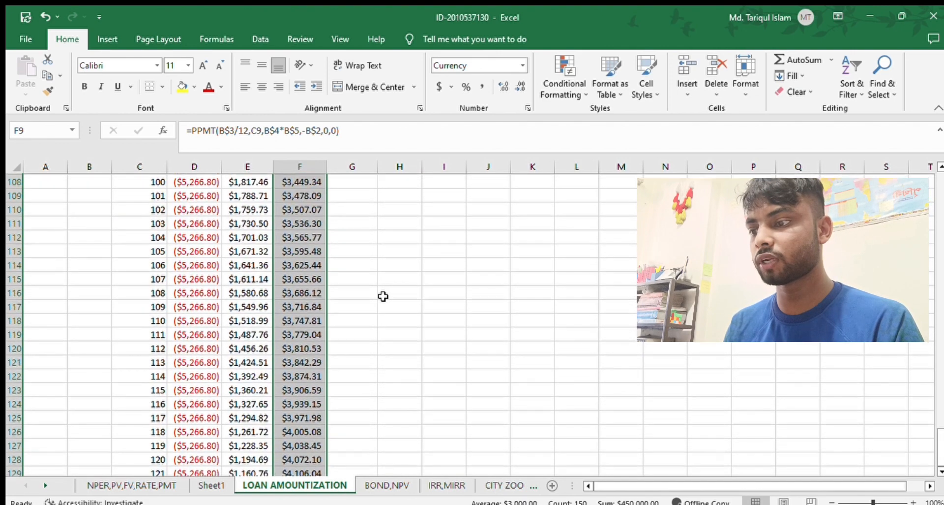
scroll(383, 296, "up", 20)
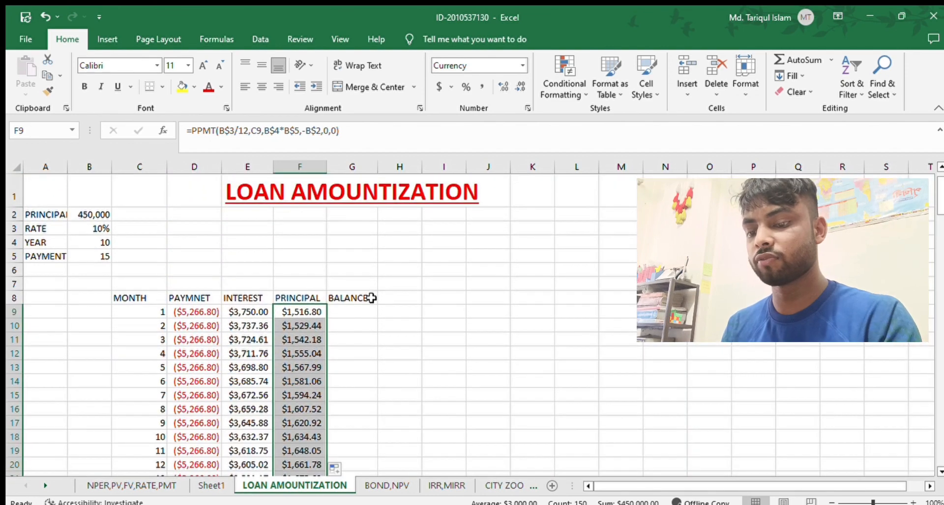
Calculate the first month's balance in G9 with the formula =B2-F9 and widen column G to fit the amount.
left_click(352, 309)
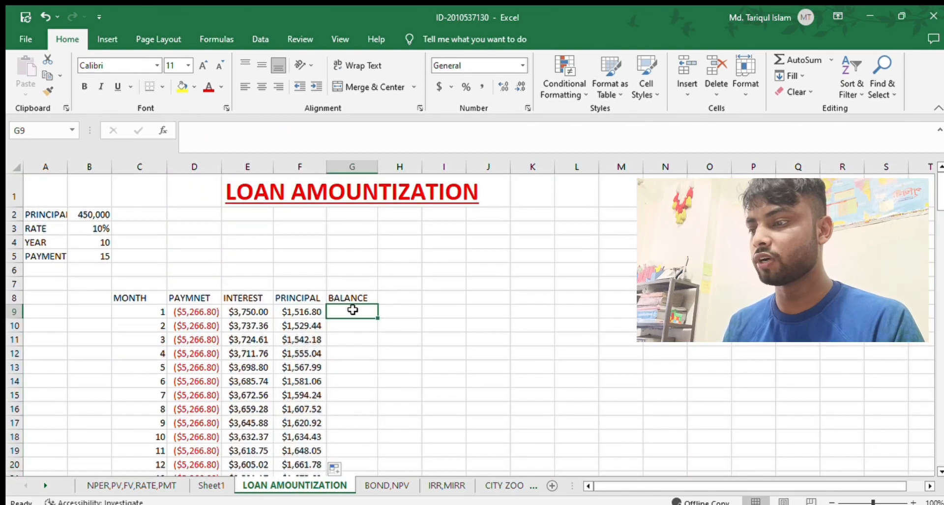
type("=")
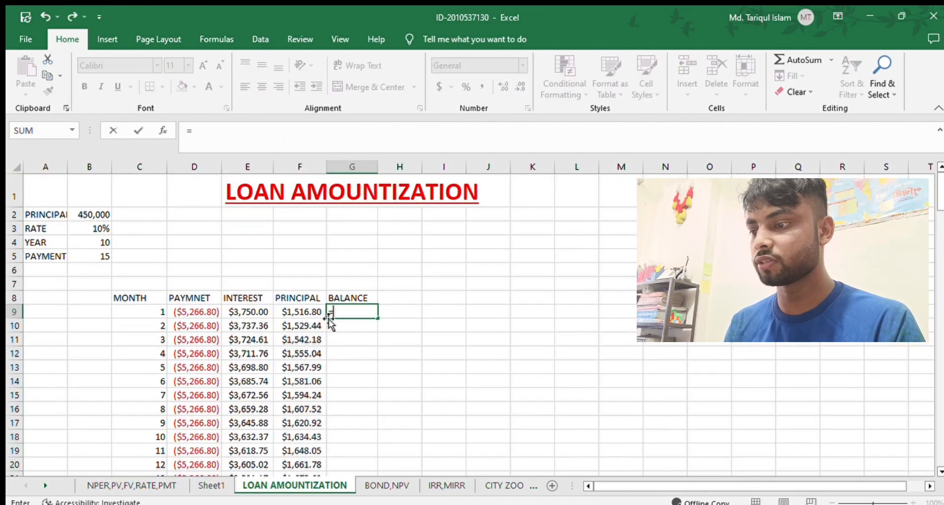
left_click(92, 211)
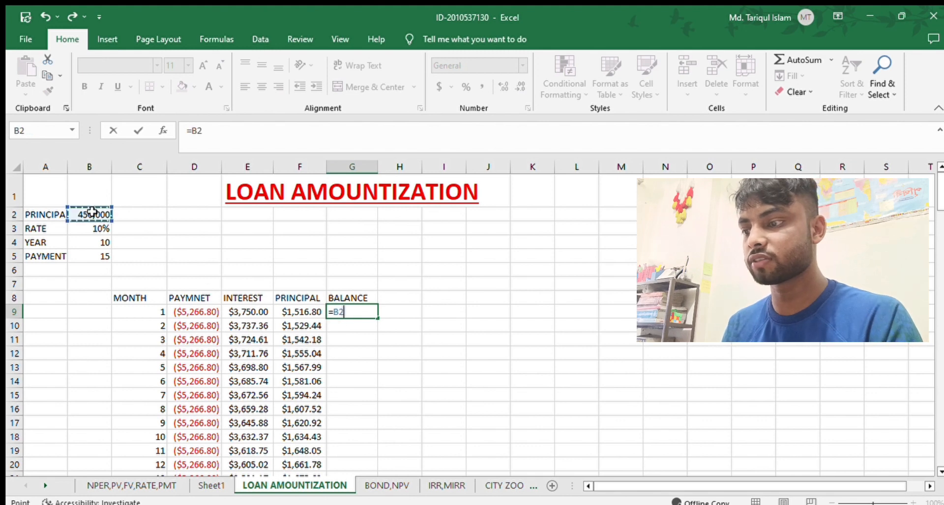
type("-")
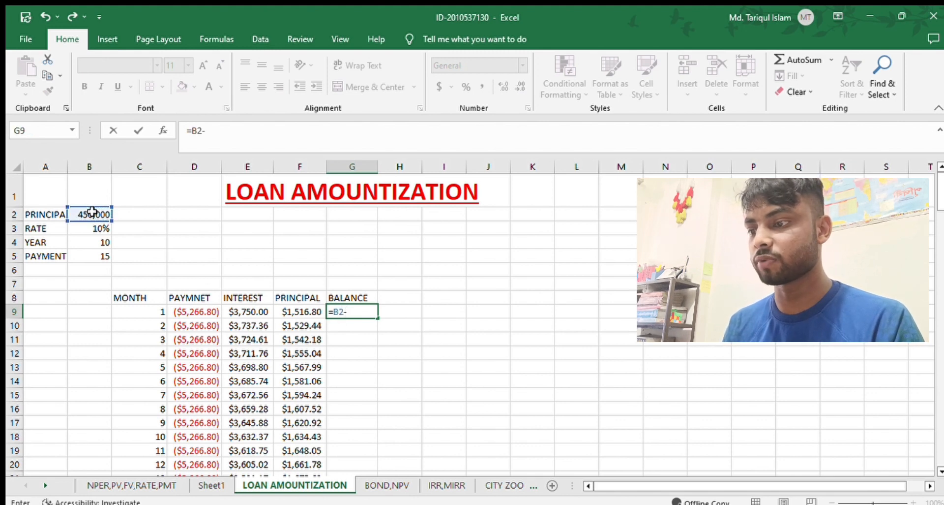
left_click(298, 318)
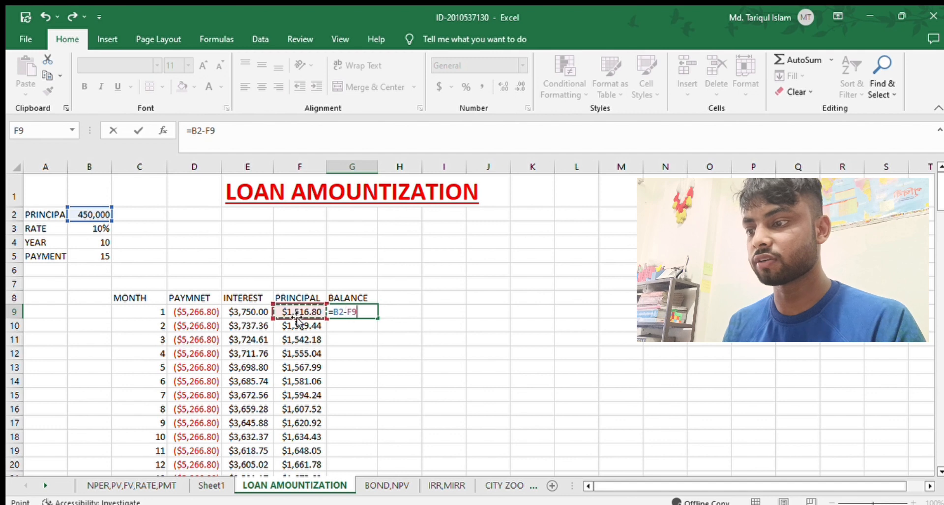
key("Return")
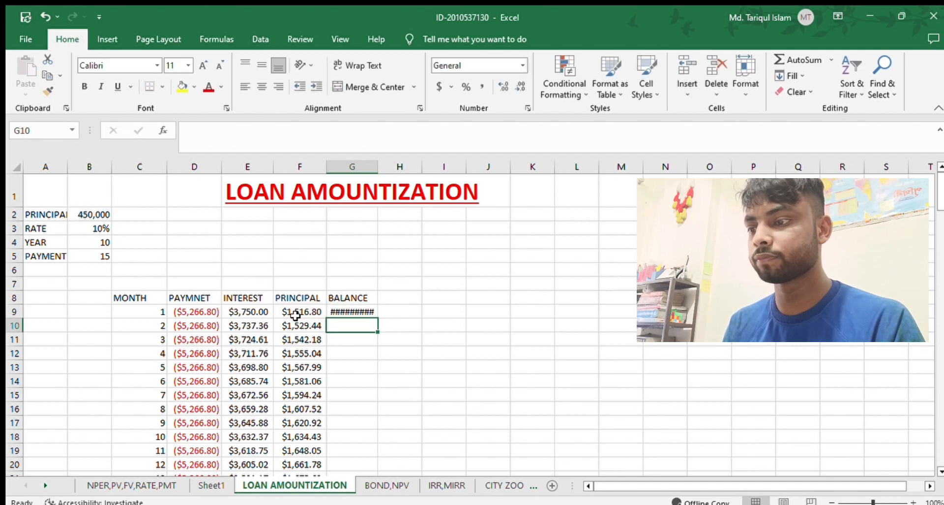
left_click_drag(377, 165, 384, 166)
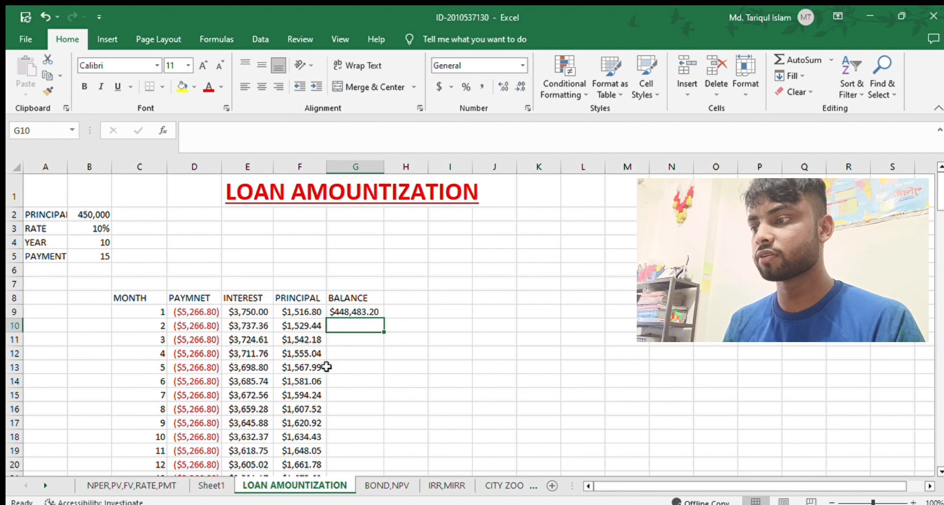
Lock the loan principal's row in G9's balance formula so it reads =B$2-F9.
left_click(337, 311)
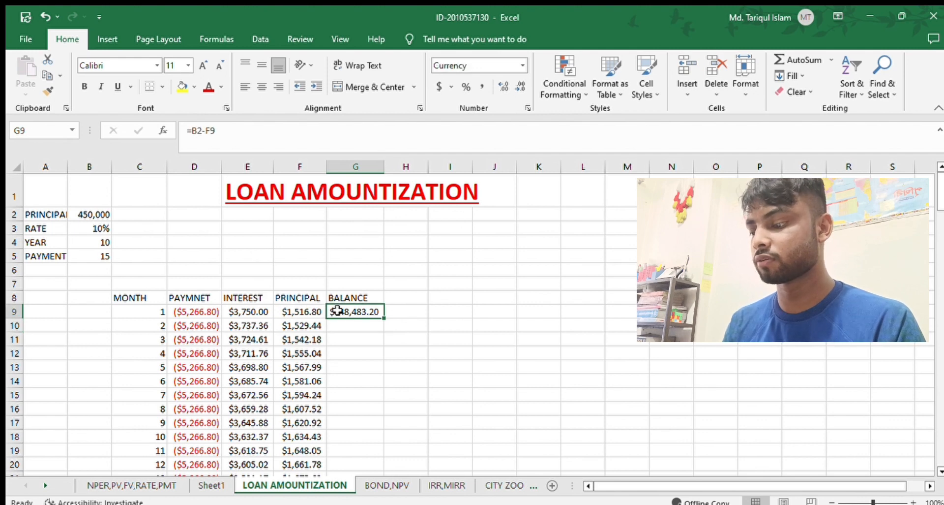
left_click(197, 132)
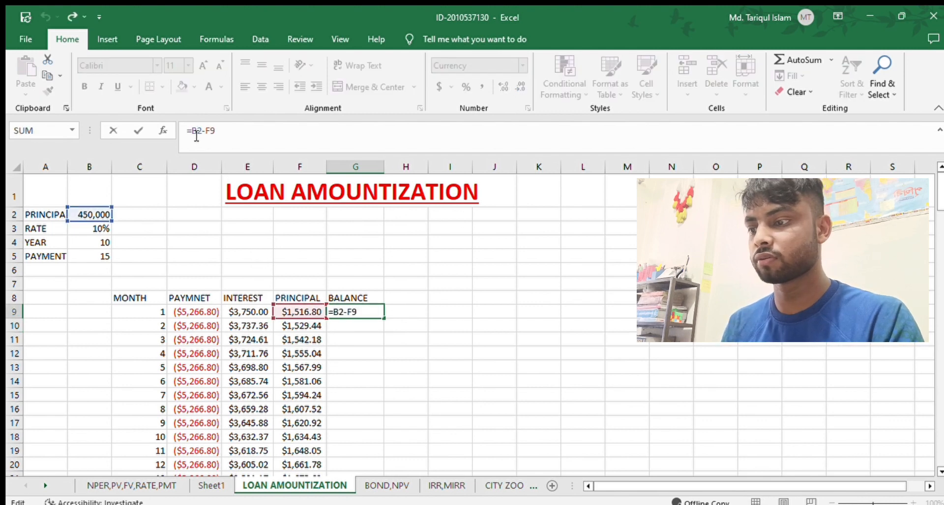
type("$")
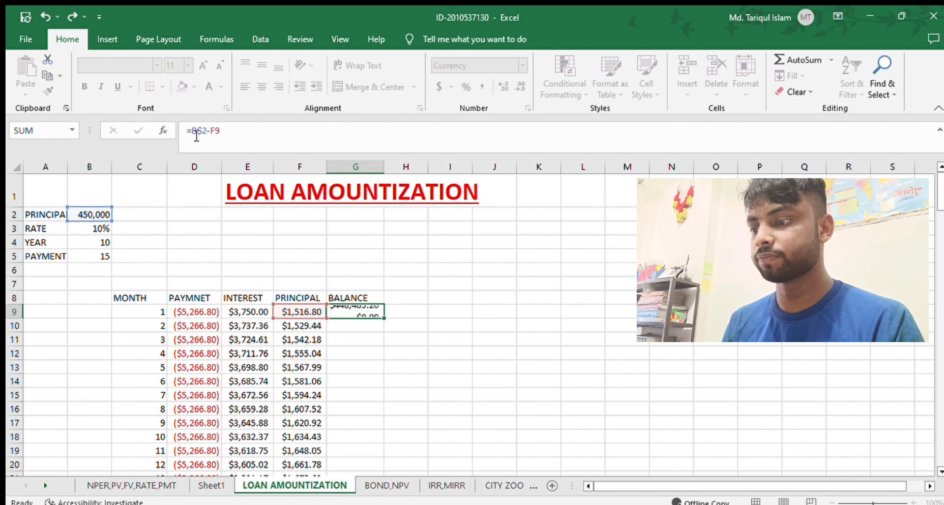
key("Return")
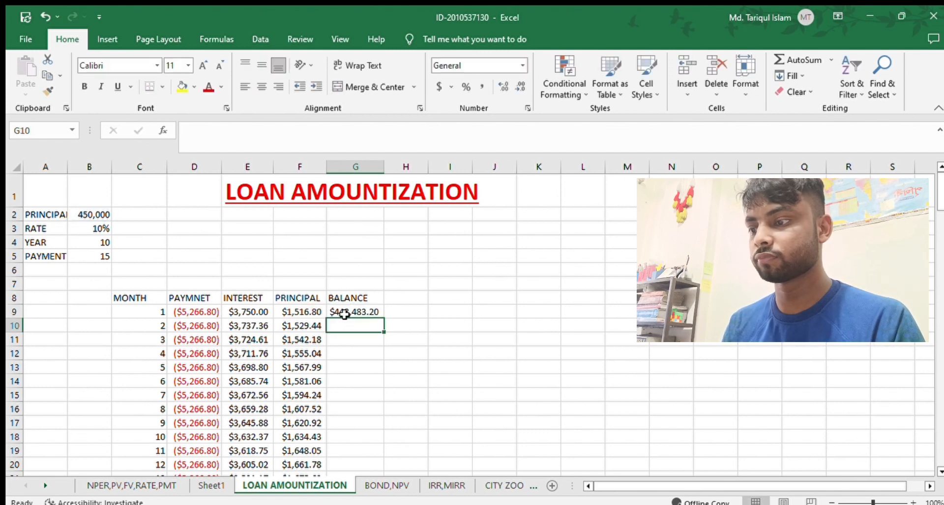
Calculate the second month's balance in G10 with the formula =G9-F10.
type("=")
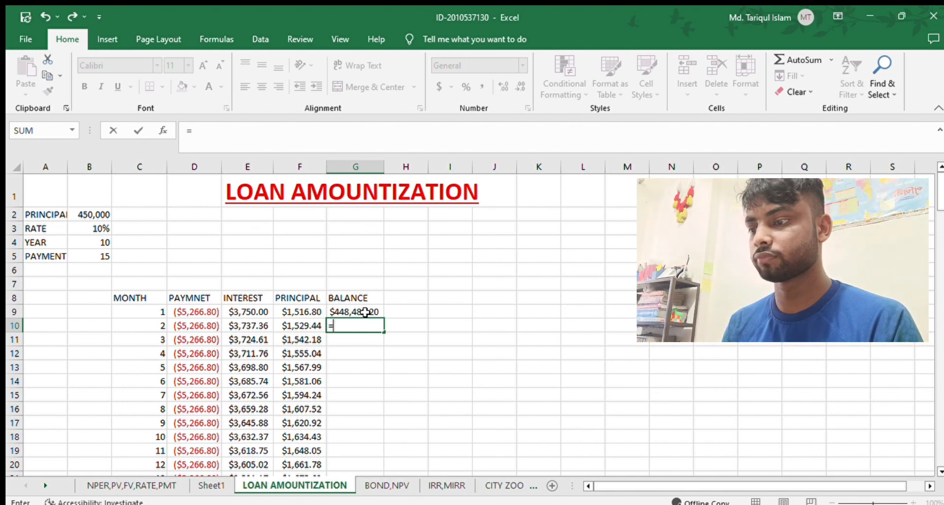
left_click(477, 374)
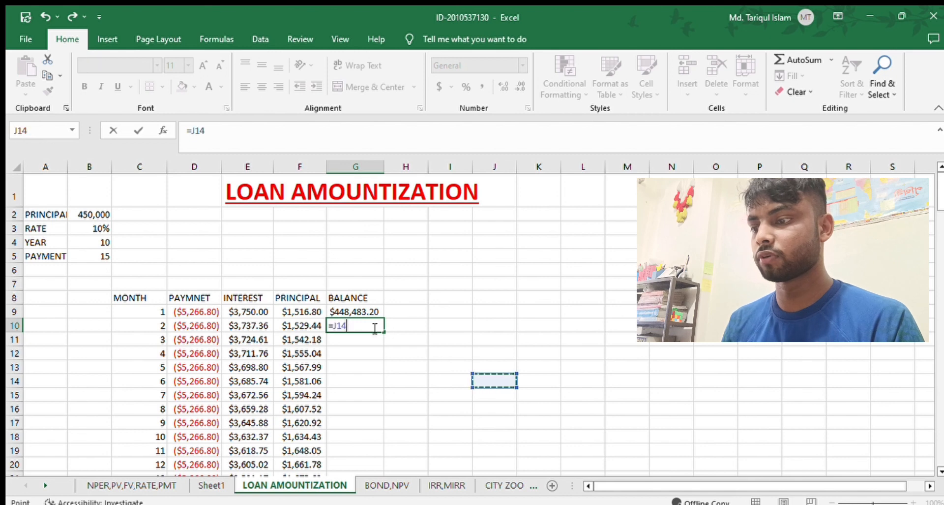
left_click(359, 309)
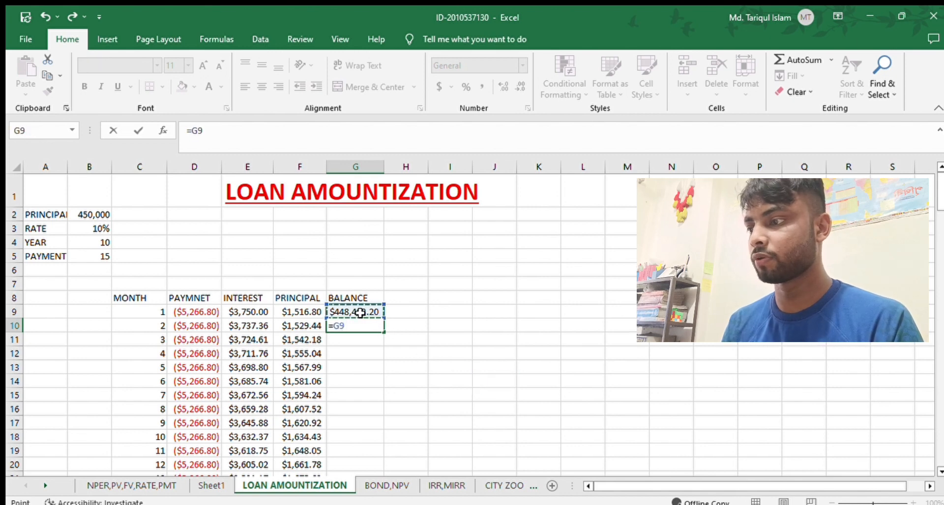
left_click(88, 214)
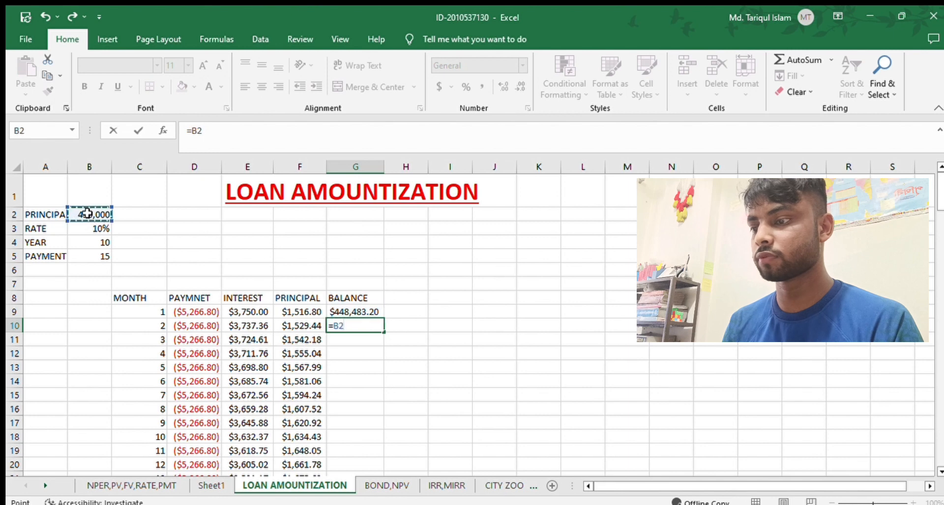
left_click(347, 309)
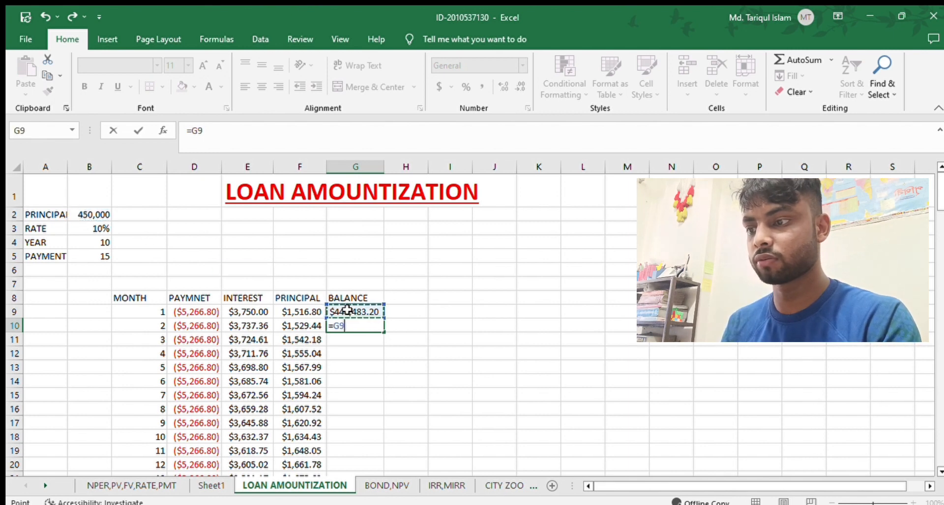
type("=")
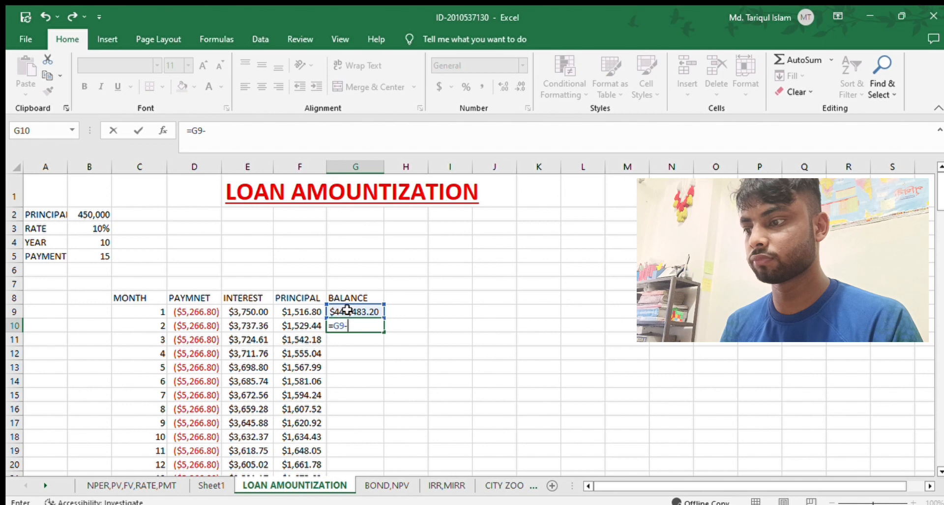
left_click(314, 325)
key("Return")
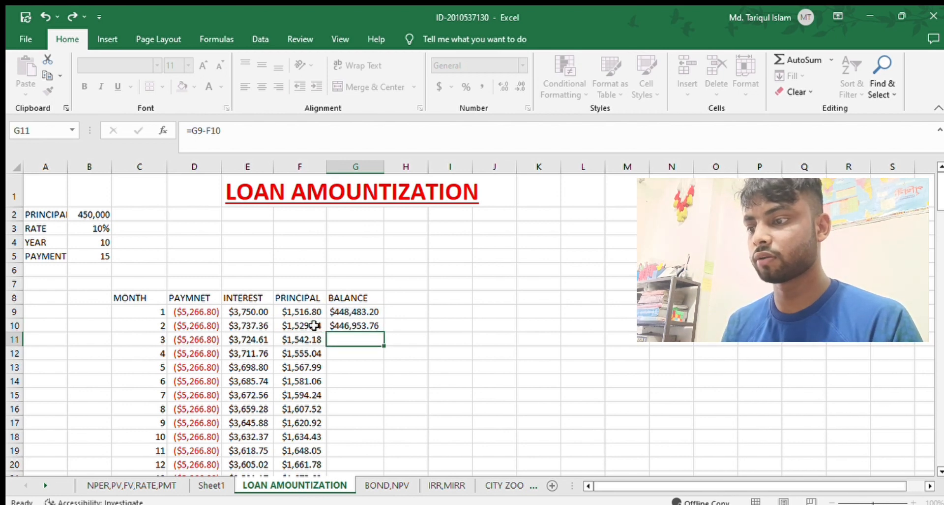
Clear the balance formulas from G9 and G10.
left_click(350, 312)
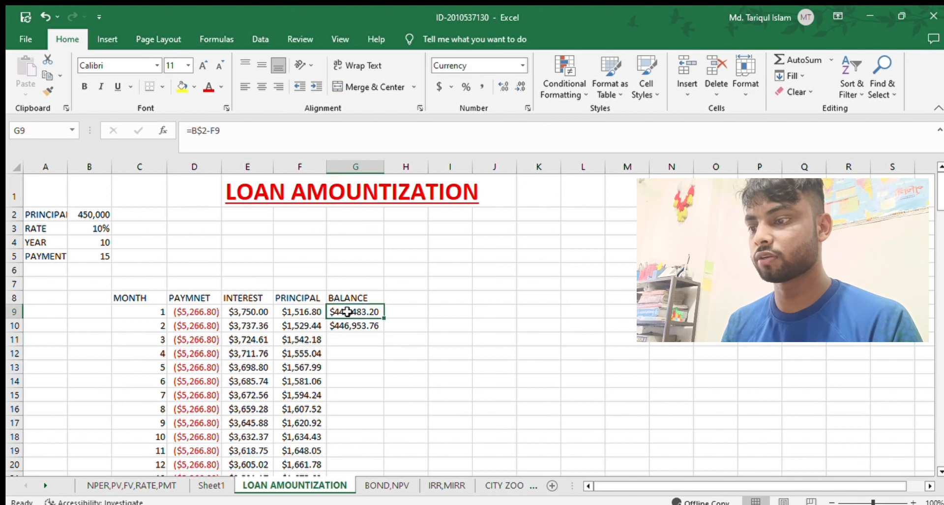
mouse_move(385, 318)
left_mouse_down()
mouse_move(375, 386)
mouse_move(392, 338)
mouse_move(389, 302)
left_mouse_up()
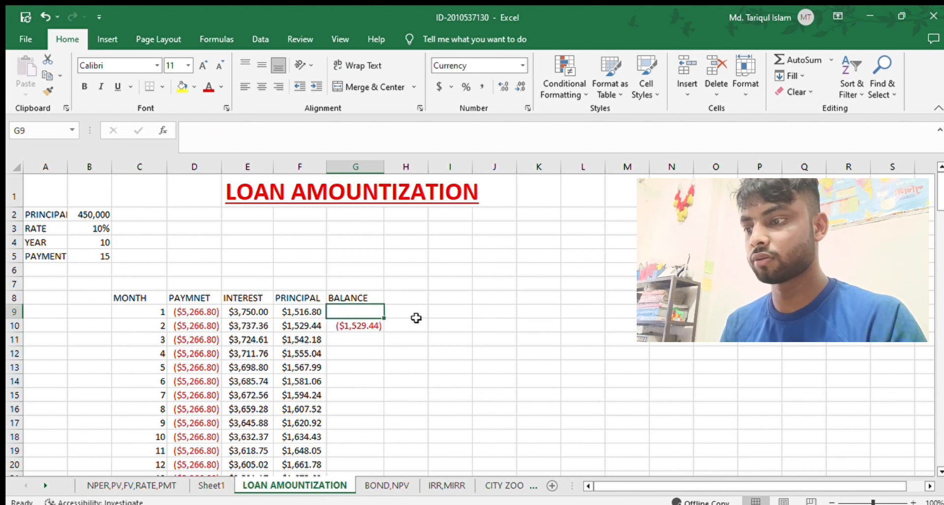
left_click(356, 326)
key("BackSpace")
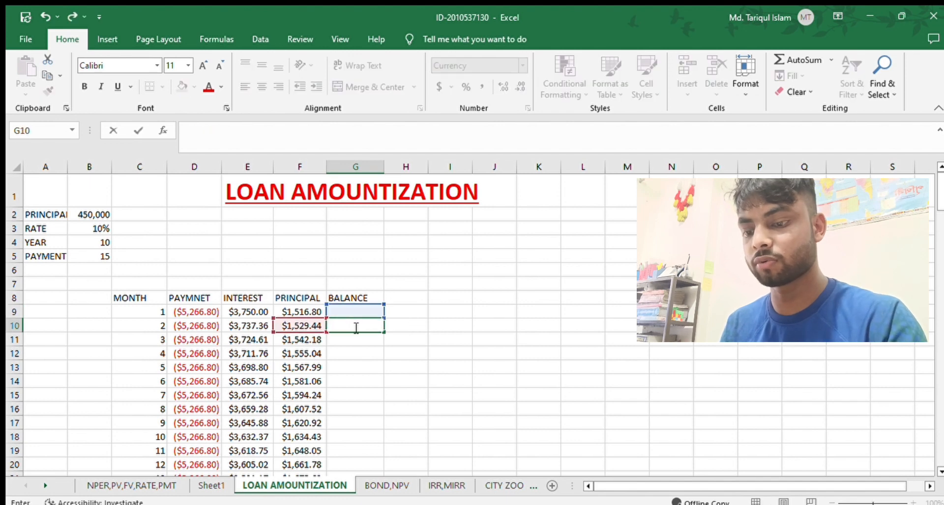
Enter the first month's balance formula =B2-F9 in G9.
left_click(336, 310)
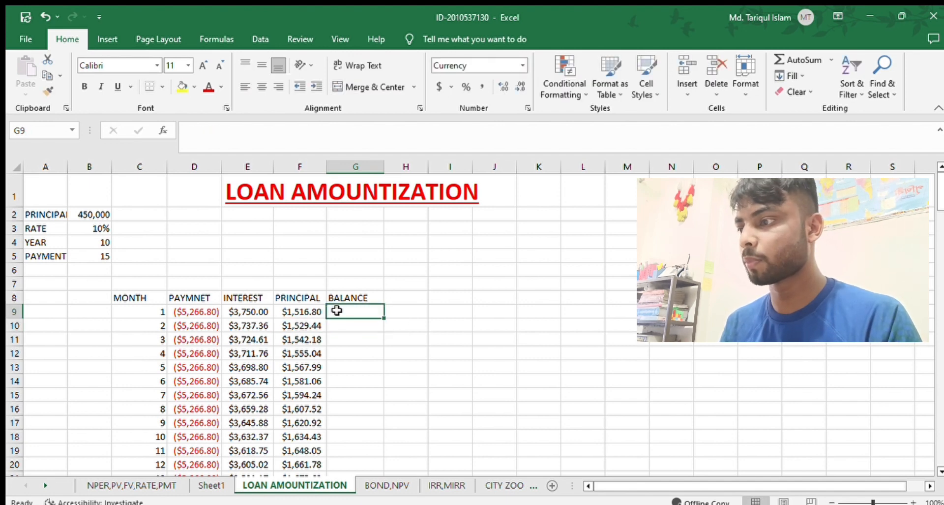
type("=")
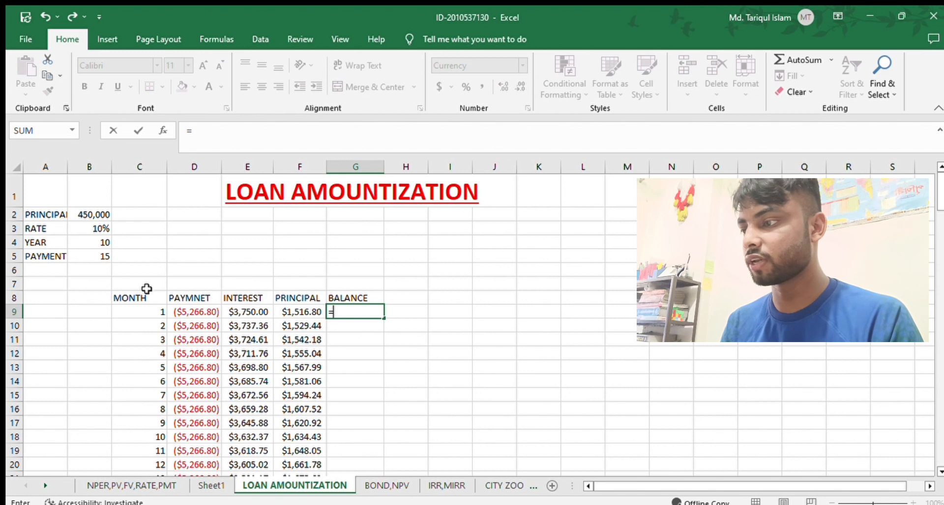
left_click(87, 213)
type("-")
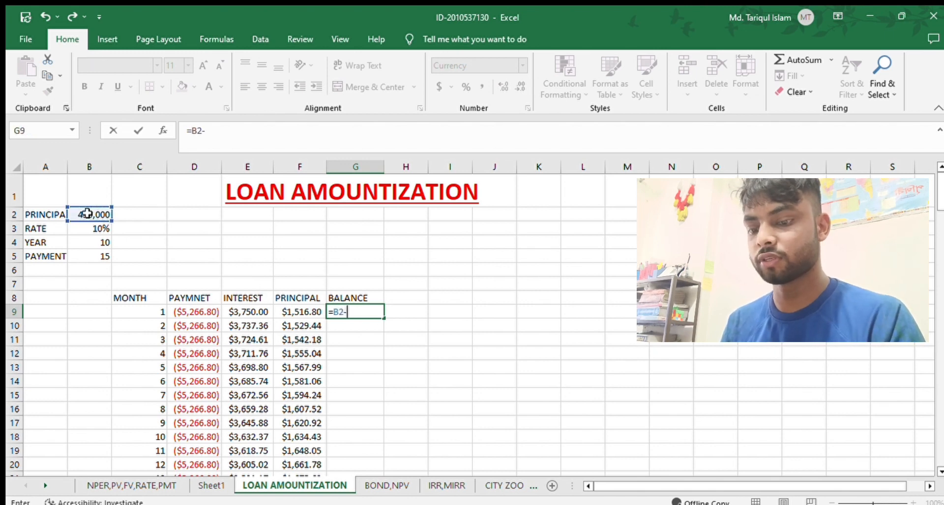
left_click(289, 311)
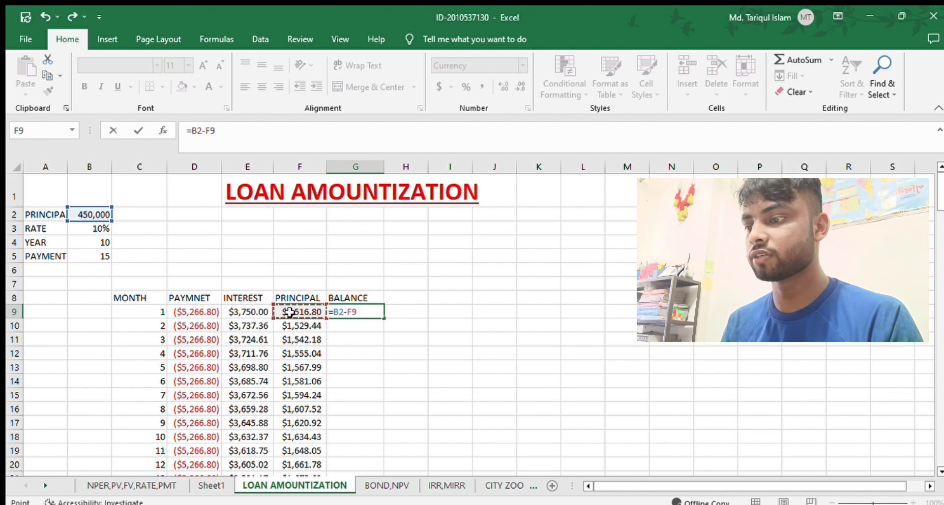
key("Return")
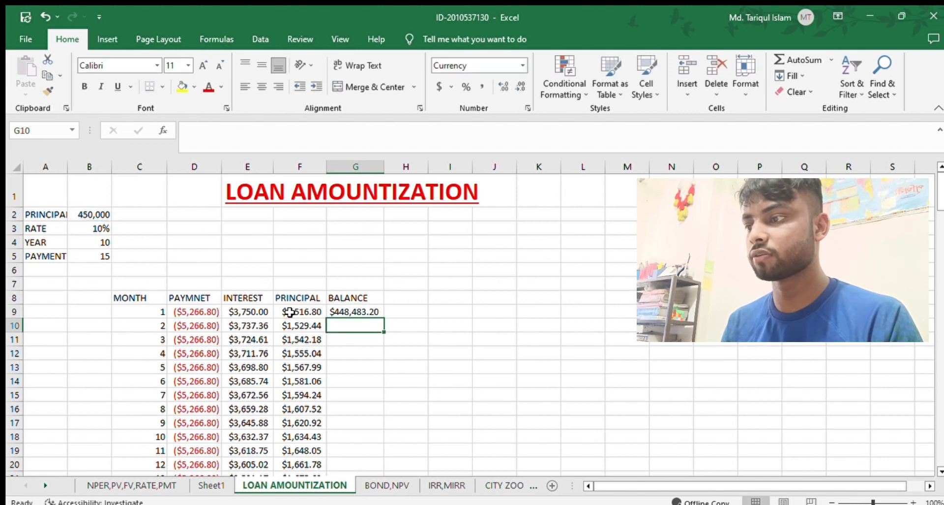
Lock the row of the loan principal reference in G9 so the formula reads =B$2-F9.
left_click(346, 311)
left_click(198, 131)
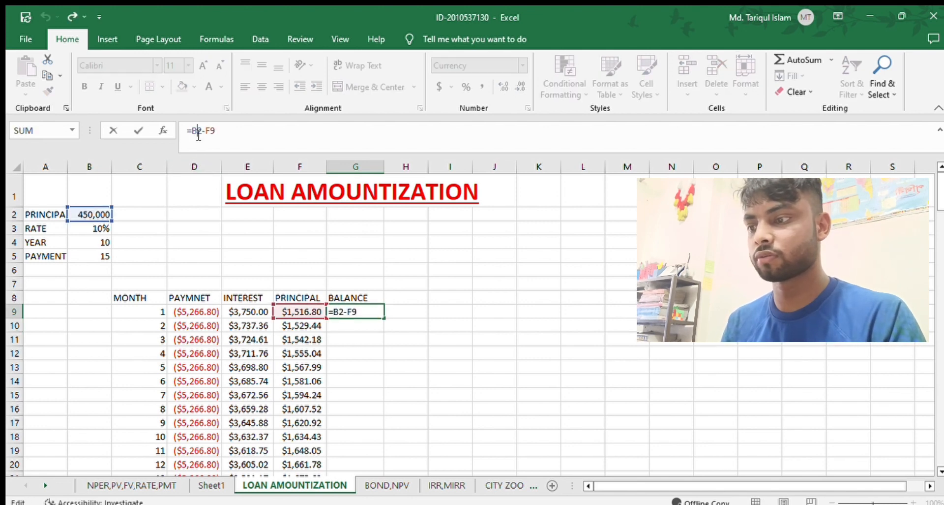
type("$")
key("Return")
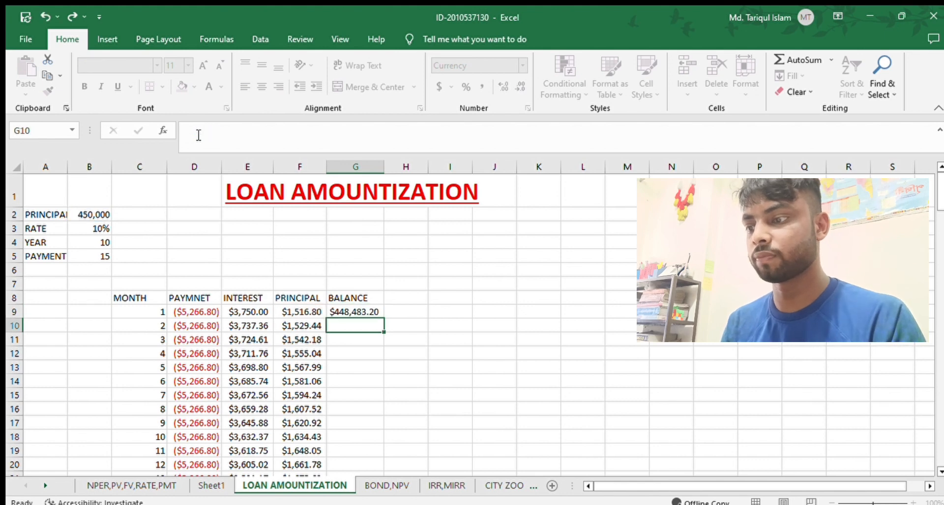
Enter the second month's balance in G10 as the previous balance minus that month's principal, =G9-F10.
type("=")
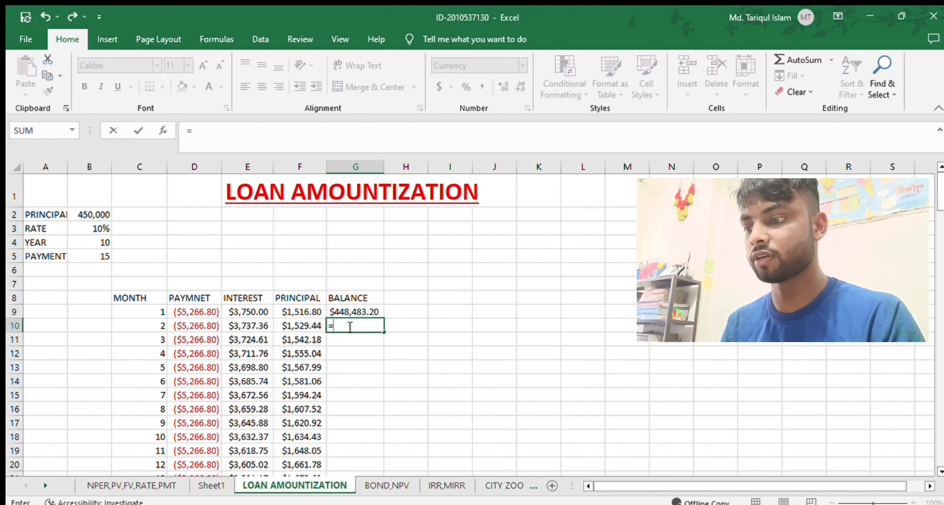
left_click(344, 310)
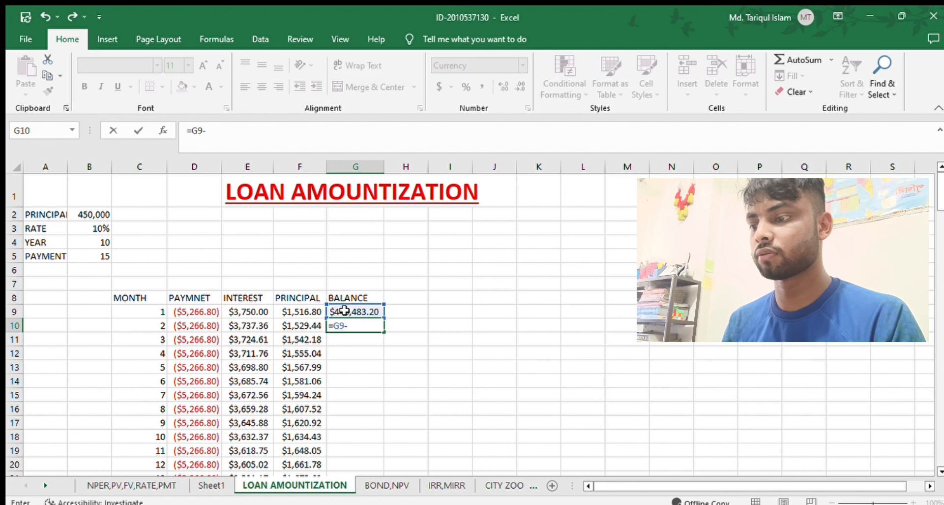
type("-")
left_click(316, 336)
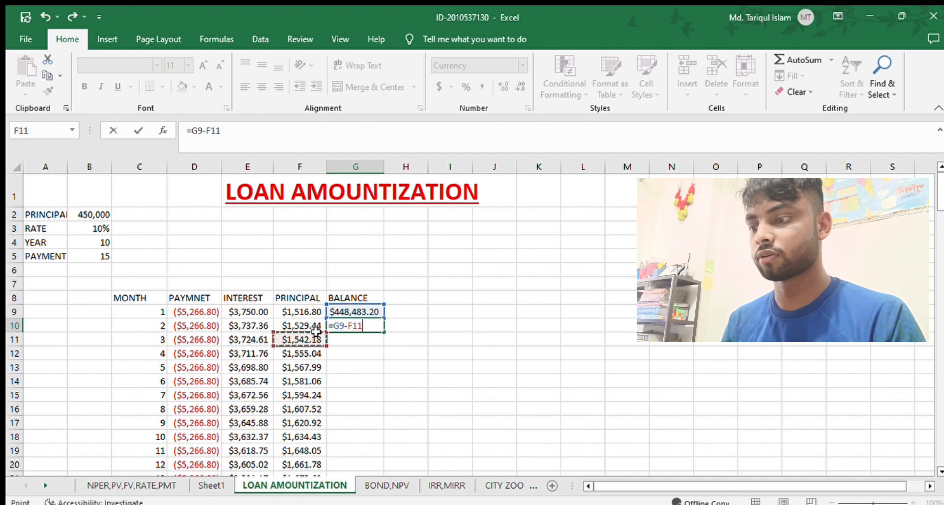
left_click(303, 325)
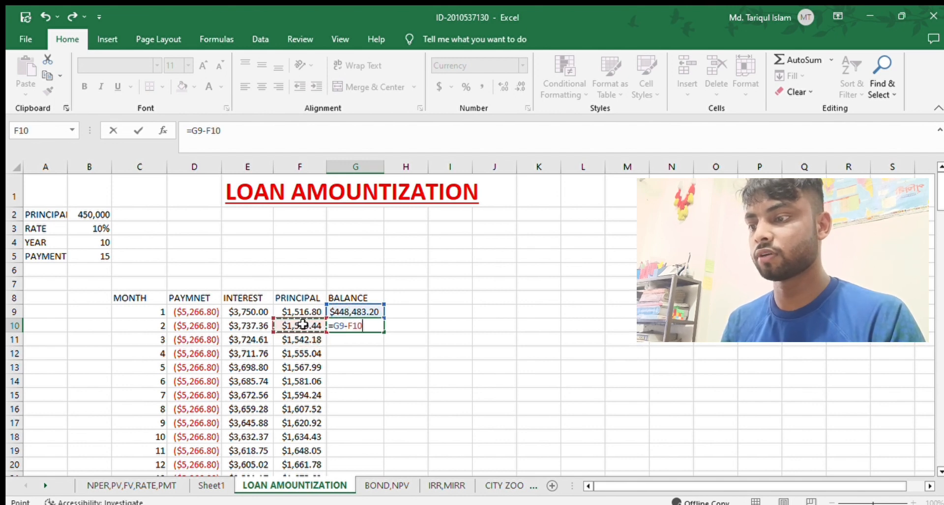
key("Return")
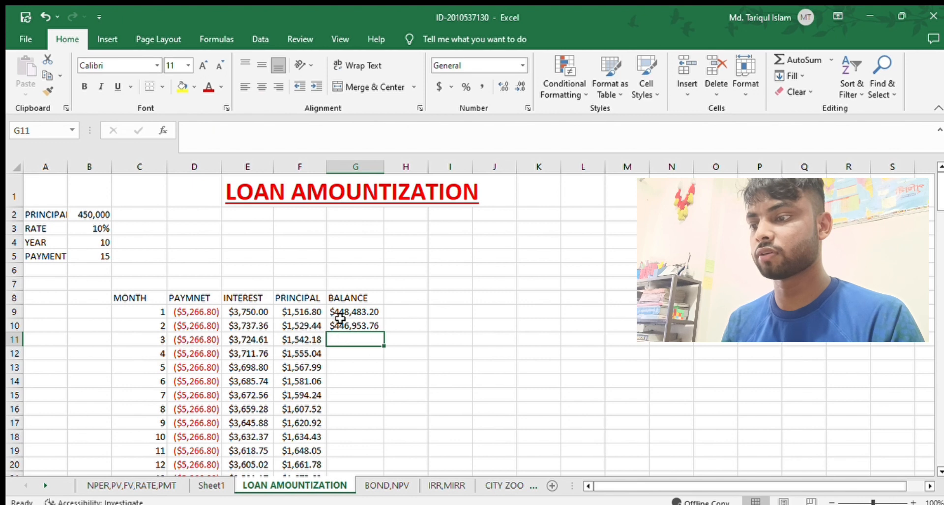
left_click_drag(333, 312, 376, 335)
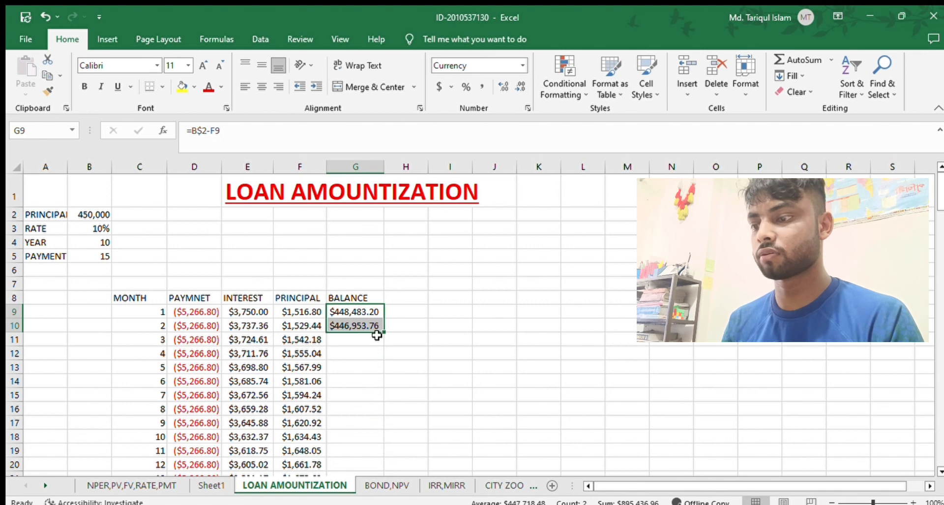
left_click(458, 323)
left_click(350, 327)
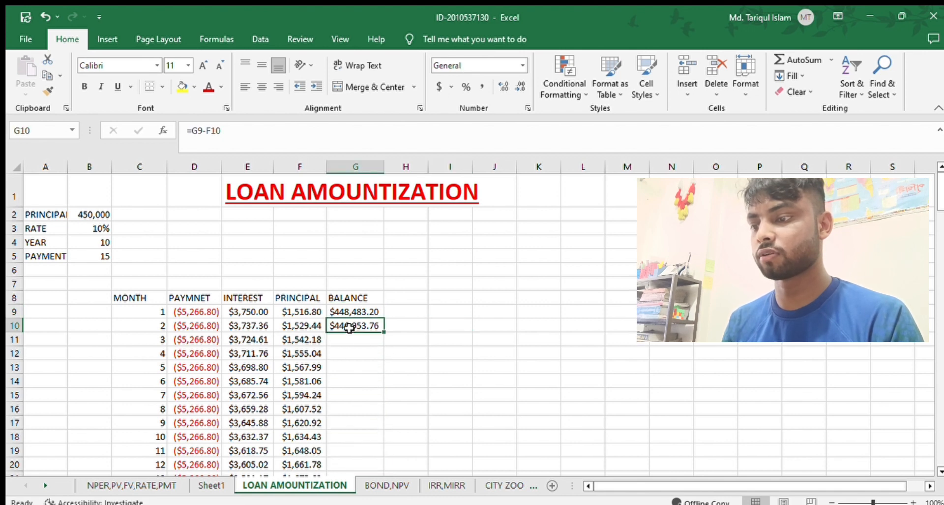
left_click_drag(383, 333, 382, 230)
left_click(457, 248)
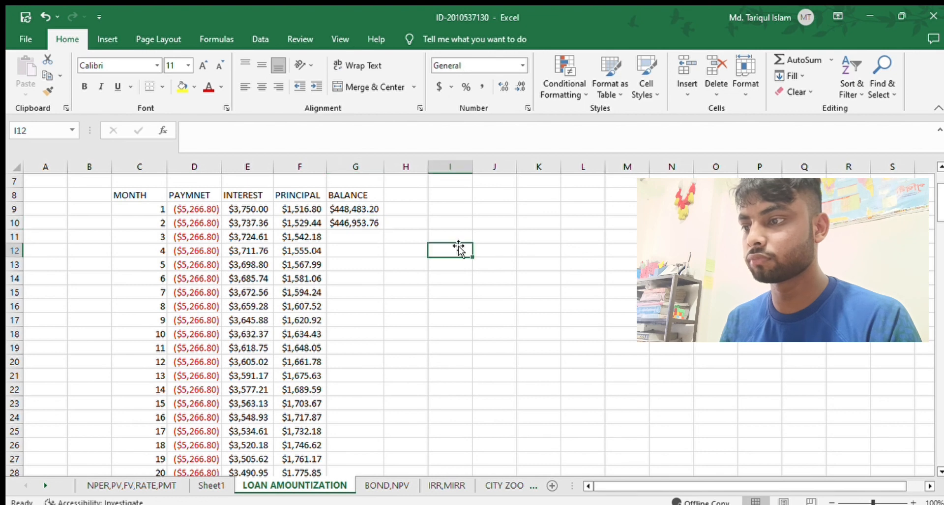
left_click(353, 208)
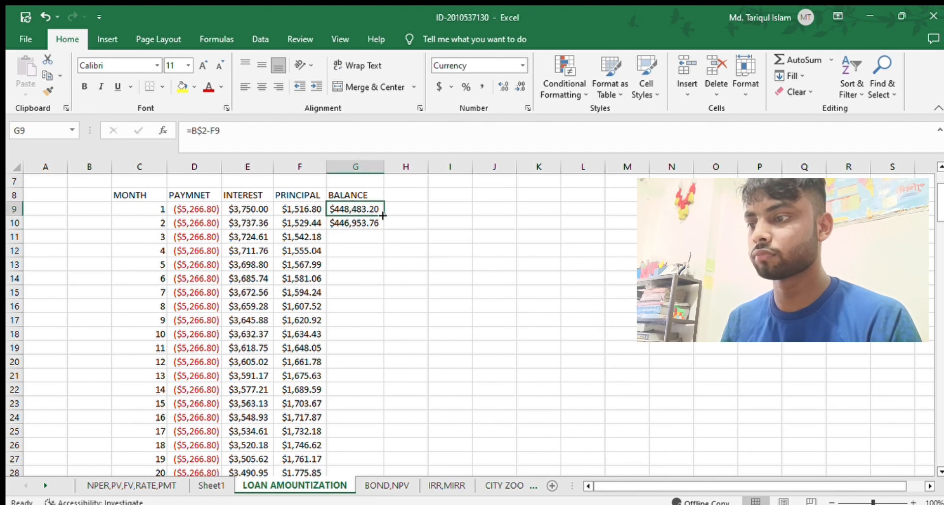
mouse_move(382, 215)
left_mouse_down()
mouse_move(379, 410)
mouse_move(376, 196)
mouse_move(378, 216)
left_mouse_up()
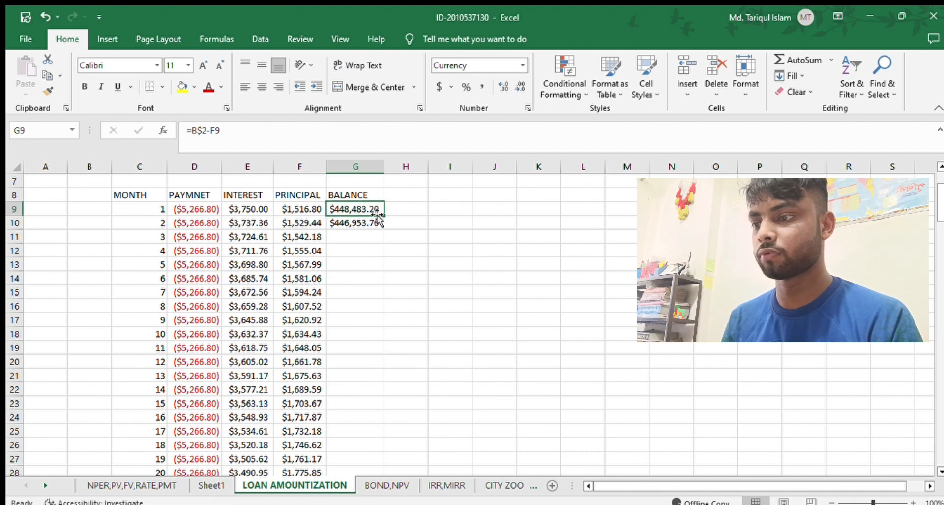
left_click(433, 252)
Fill the balance formula from G10 down to month 150 in G158.
left_click(345, 221)
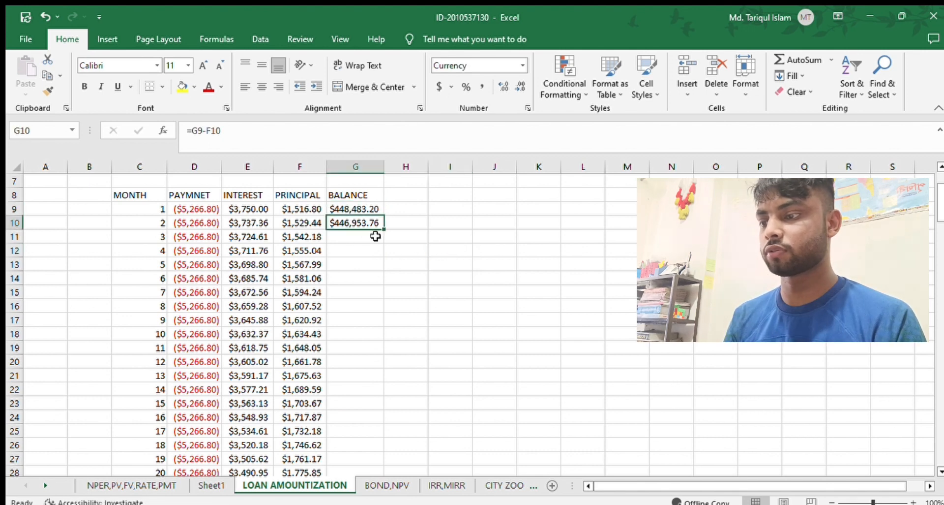
left_click_drag(384, 230, 385, 424)
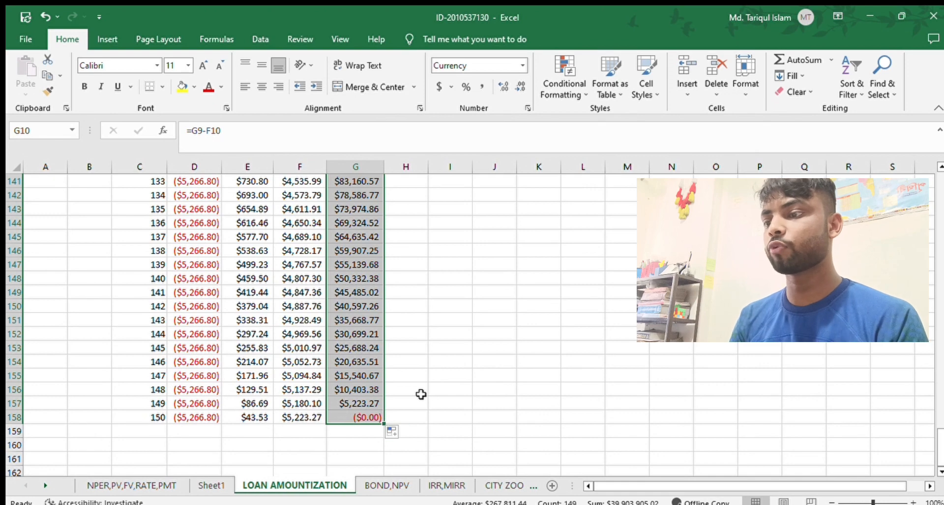
left_click(533, 359)
scroll(480, 342, "up", 20)
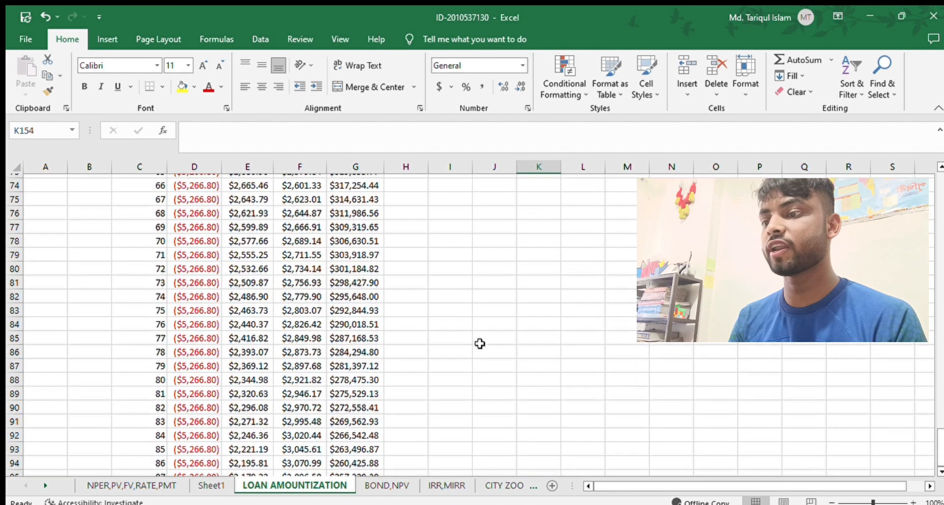